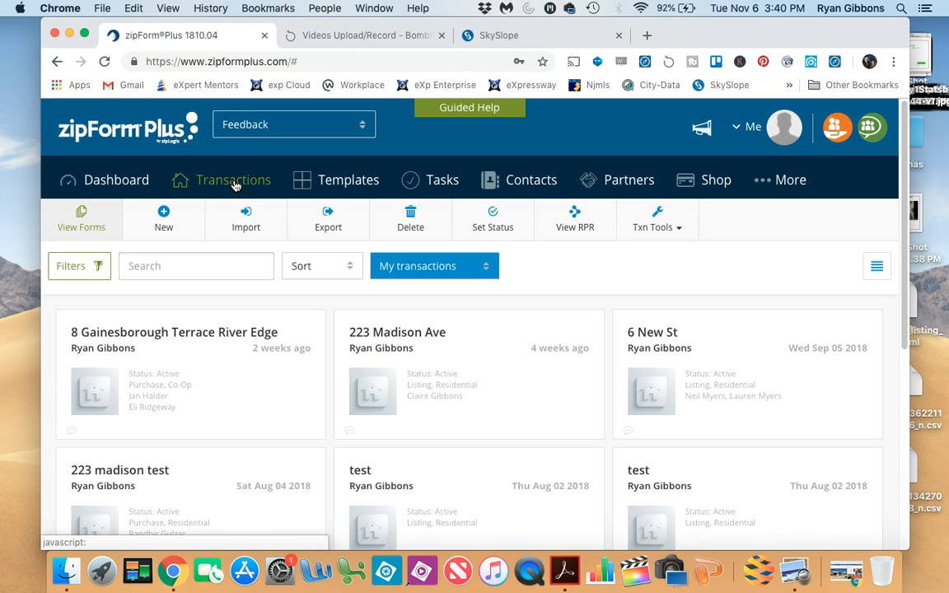
# - Start a new purchase or offer transaction, naming it with the sample property address and choosing its New Milford NJ suggestion
pyautogui.click(235, 187)
pyautogui.click(164, 219)
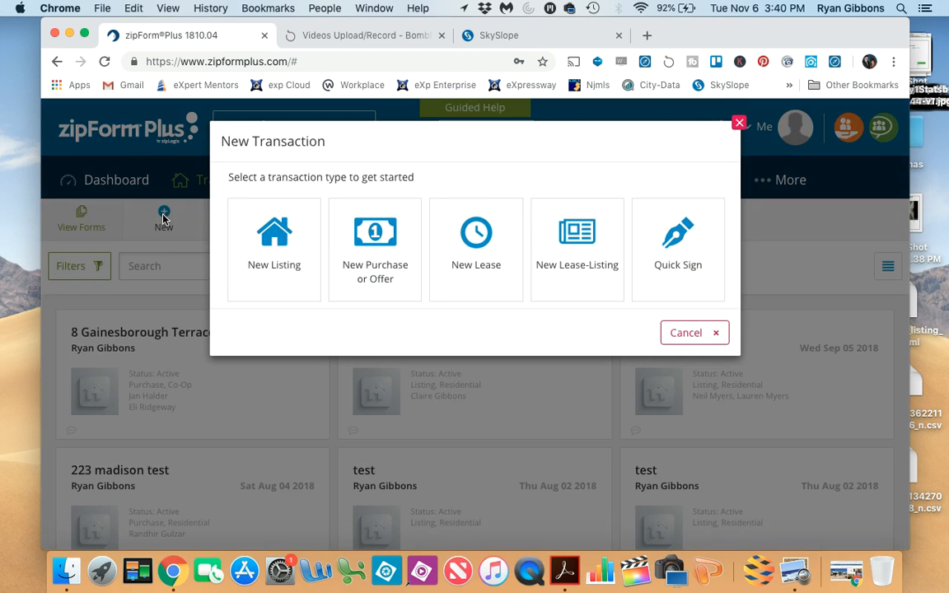
pyautogui.click(376, 250)
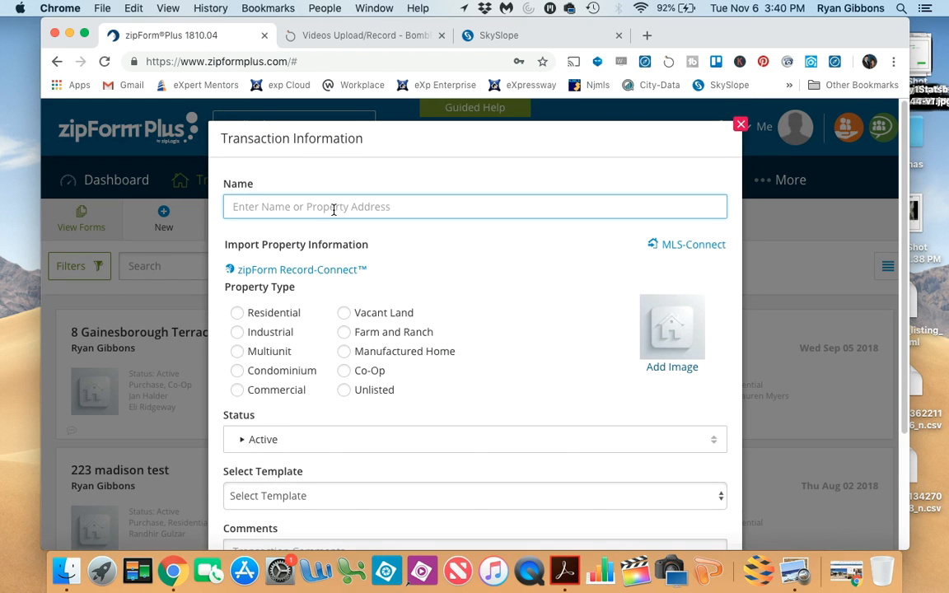
pyautogui.write('123 Main St')
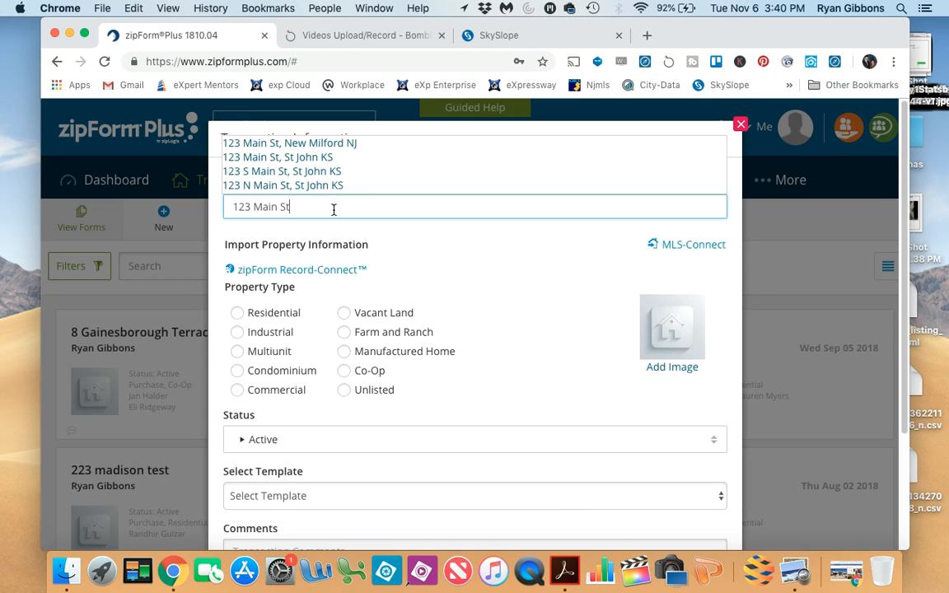
pyautogui.click(351, 142)
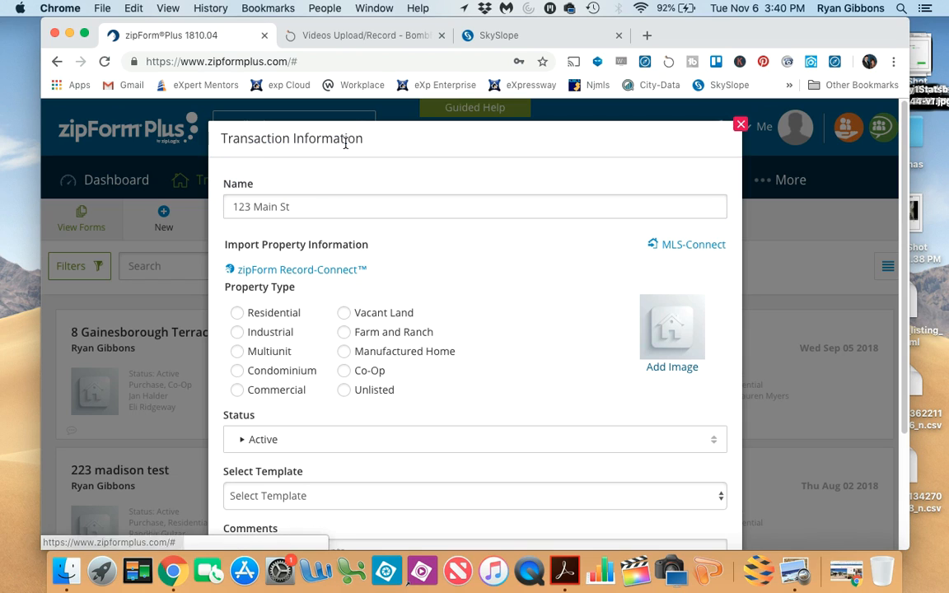
# - Set the new transaction's property type to Residential and save it with the auto-applied Buyer Contract template
pyautogui.click(238, 314)
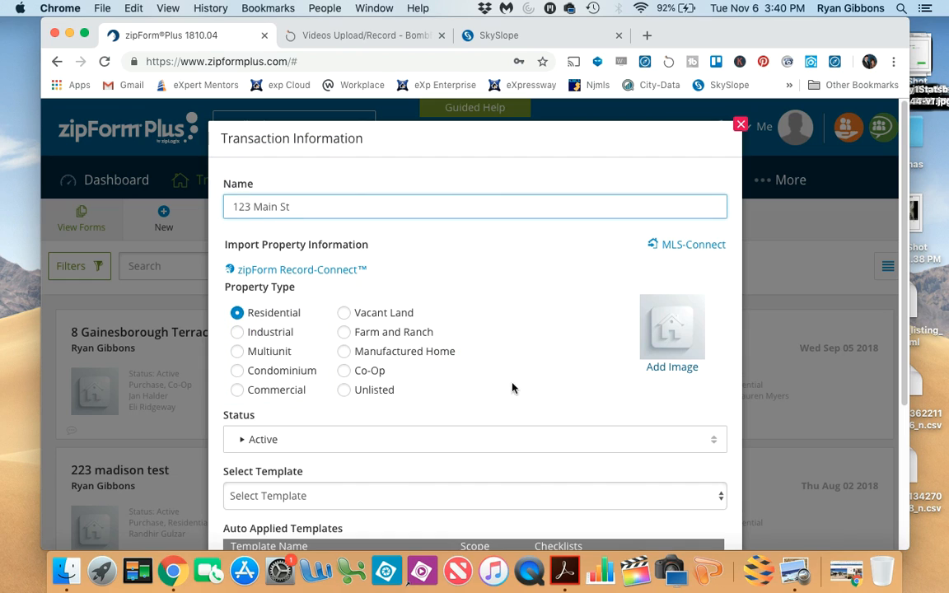
pyautogui.scroll(-2, 511, 350)
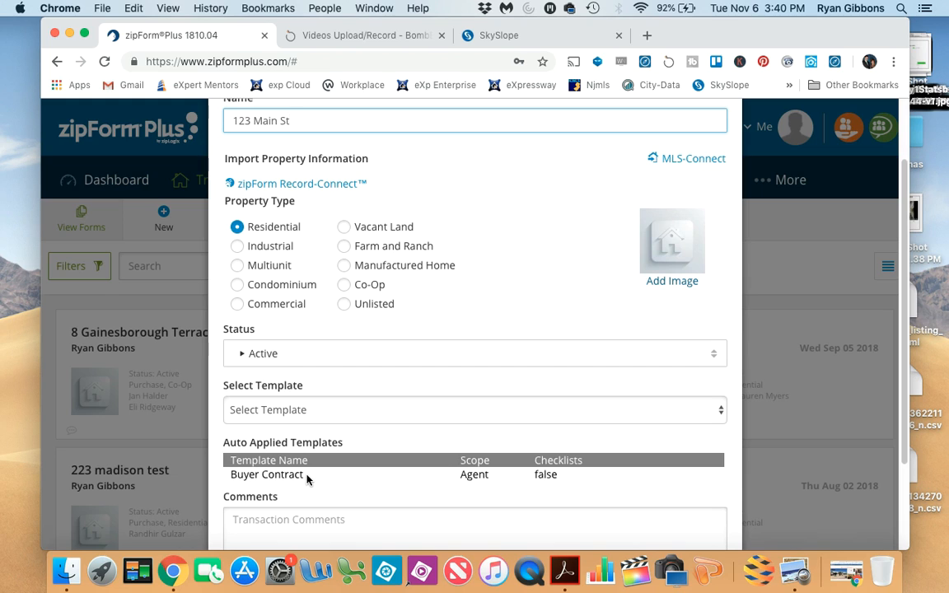
pyautogui.scroll(-3, 404, 366)
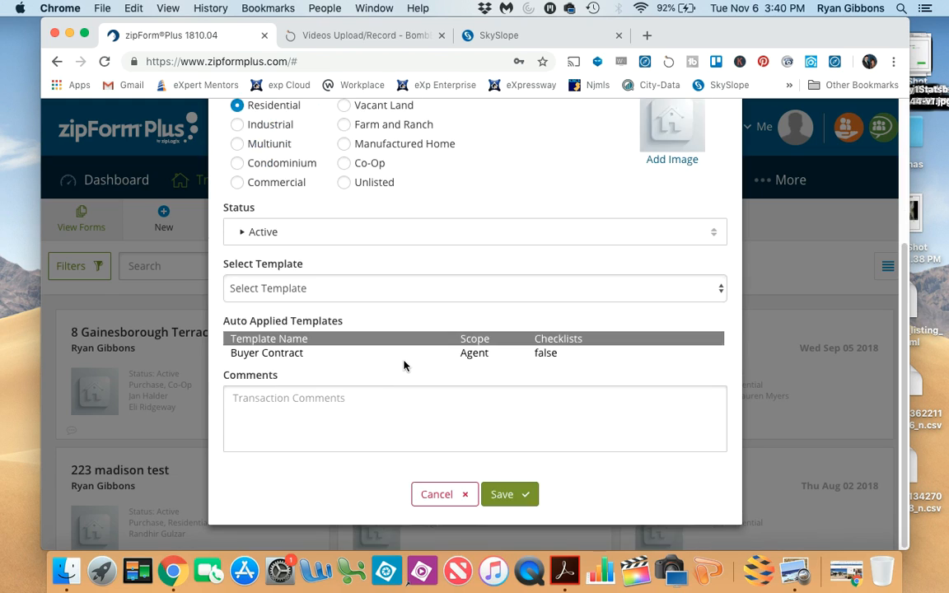
pyautogui.click(505, 494)
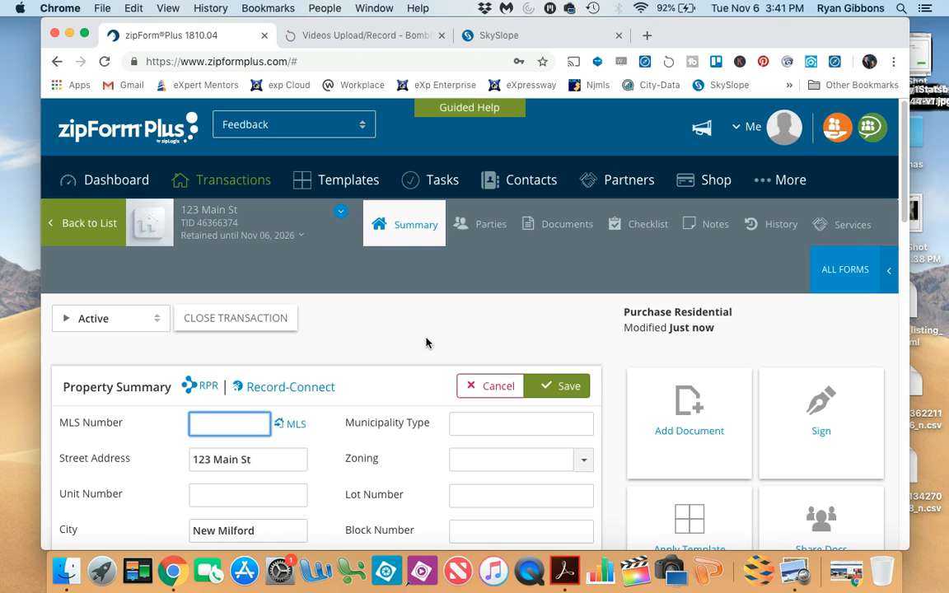
# - Open the new transaction's documents and review the forms added by the template
pyautogui.click(557, 227)
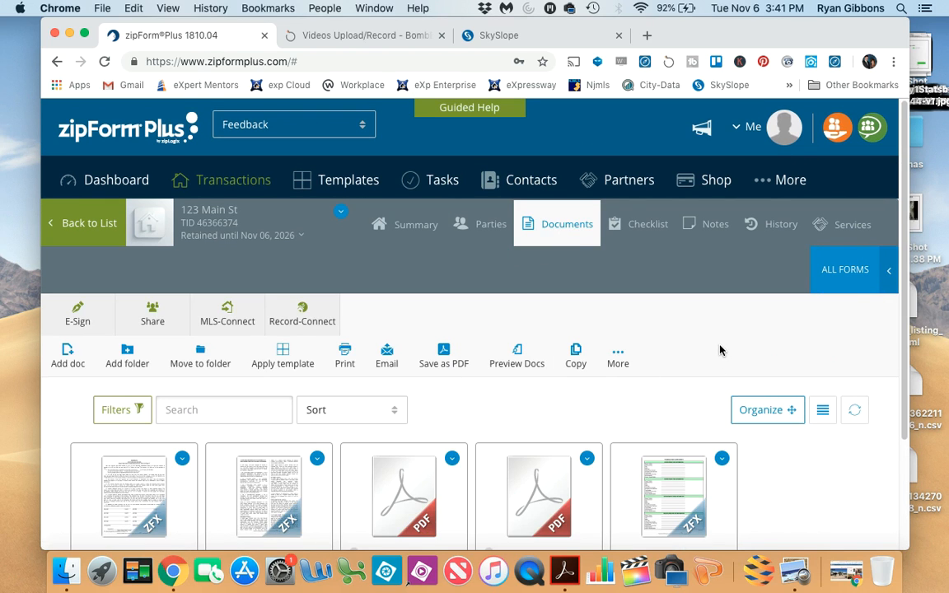
pyautogui.scroll(-3, 722, 352)
pyautogui.scroll(-1, 721, 352)
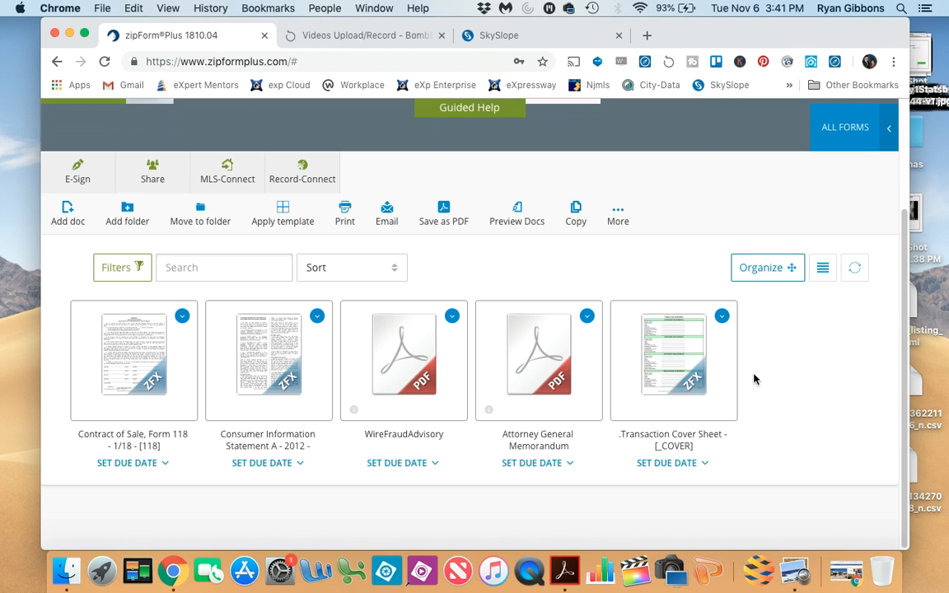
pyautogui.scroll(2, 754, 379)
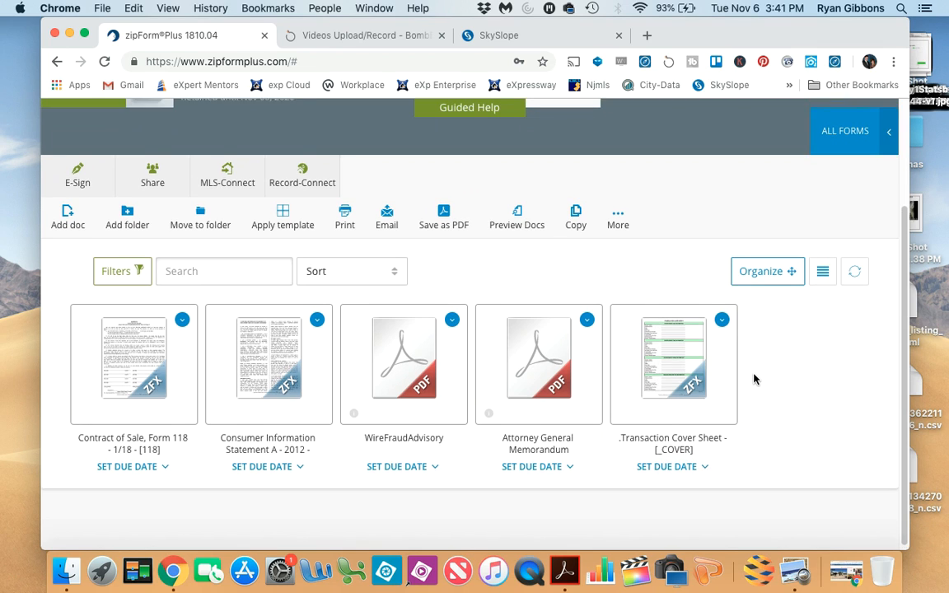
pyautogui.scroll(2, 755, 379)
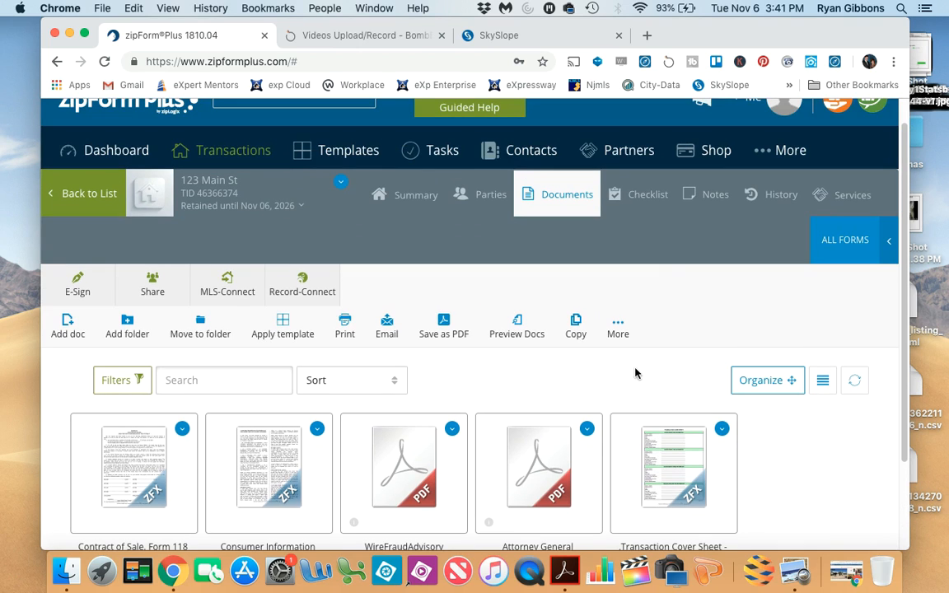
# - Switch to SkySlope and open the zipForm Plus transactions within the working documents
pyautogui.click(516, 36)
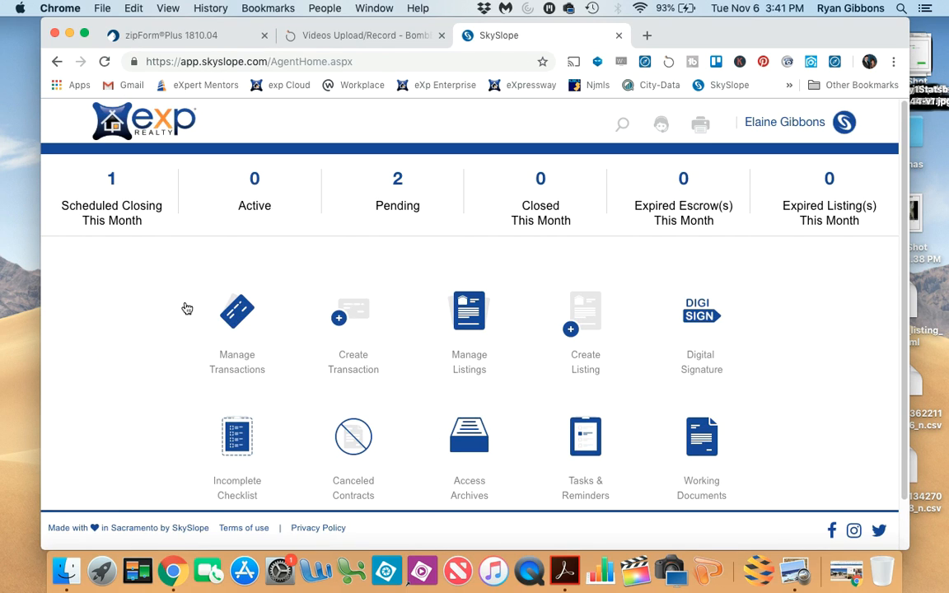
pyautogui.scroll(-1, 149, 308)
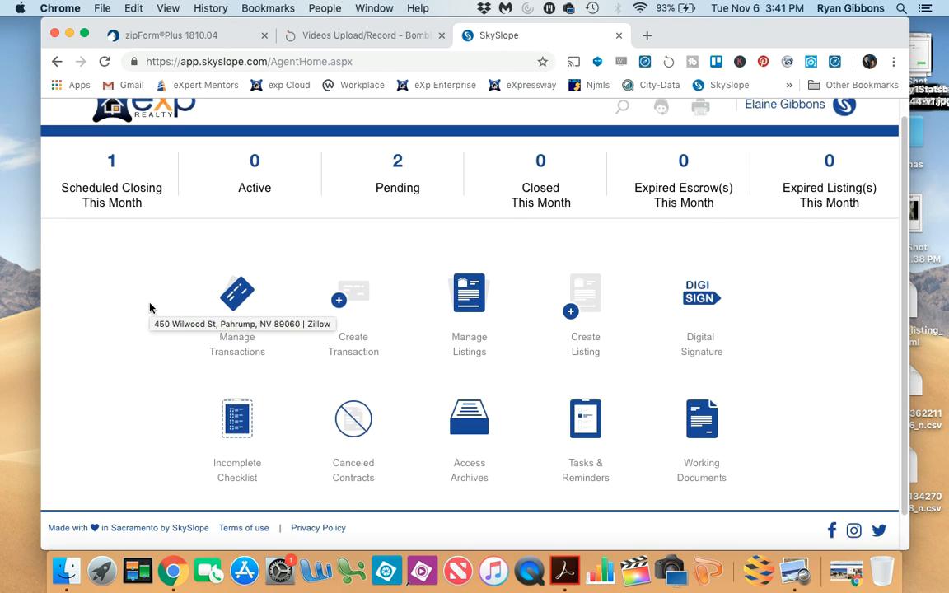
pyautogui.scroll(1, 149, 308)
pyautogui.click(710, 446)
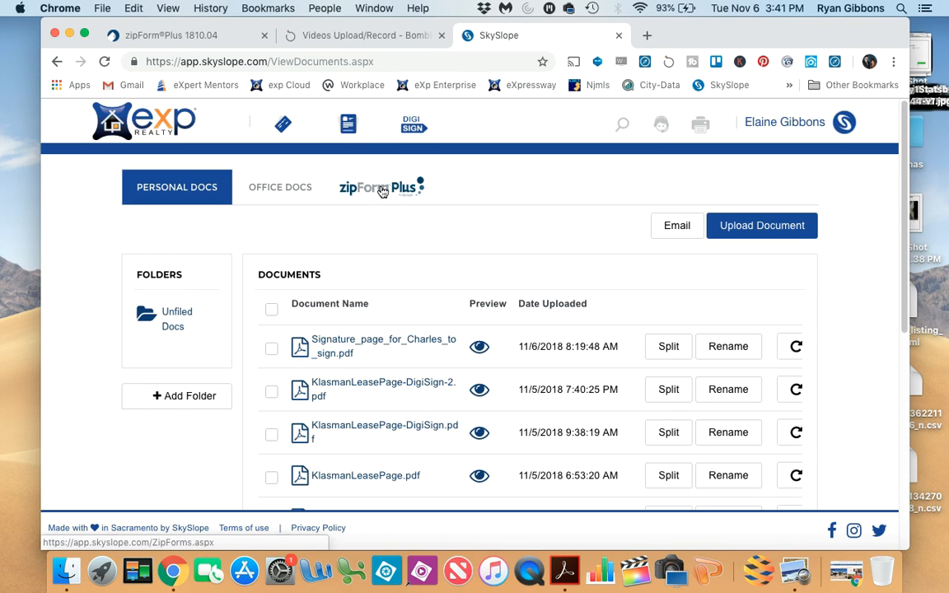
pyautogui.click(382, 190)
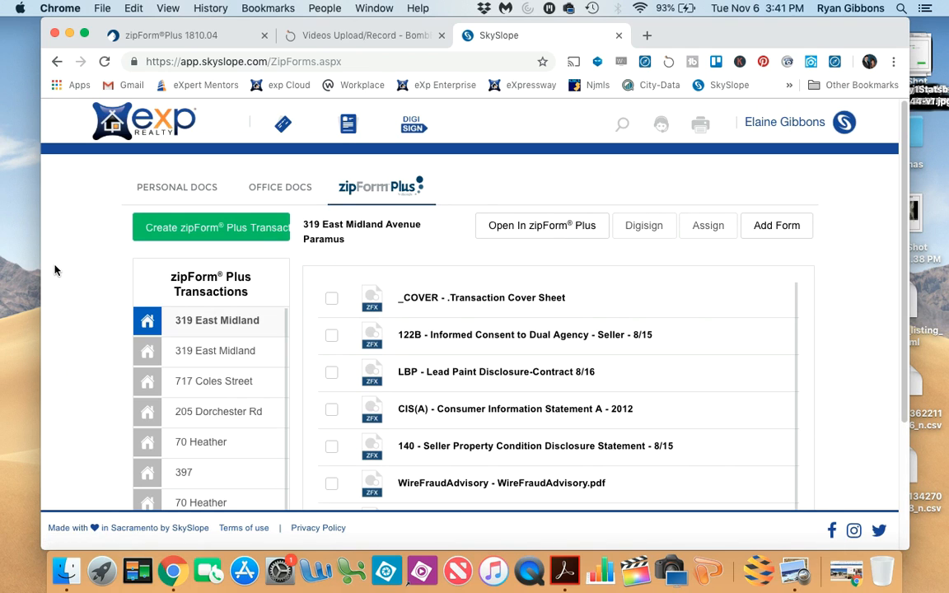
# - Reload the zipForm Plus transaction list and look for the newly created transaction
pyautogui.click(104, 64)
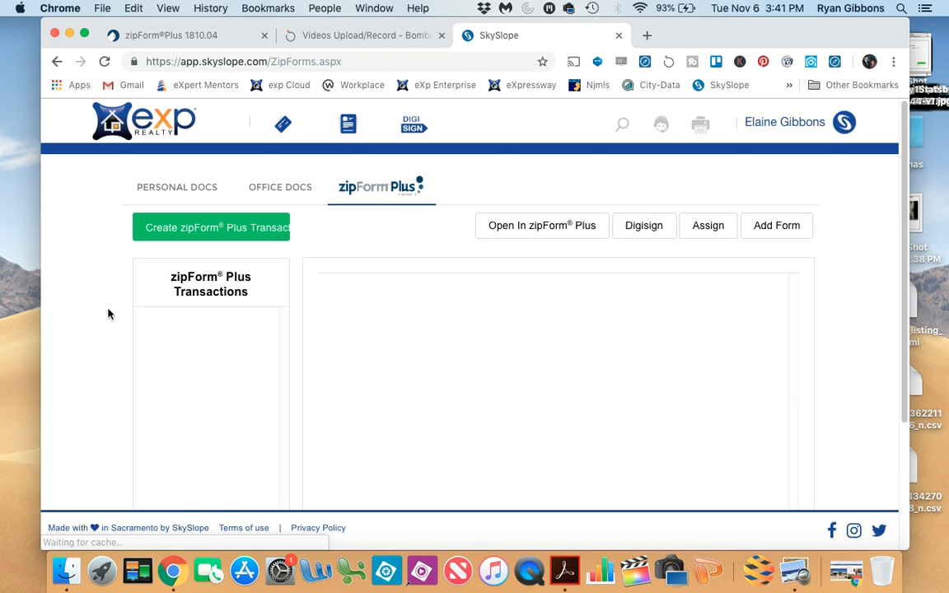
pyautogui.scroll(-4, 105, 317)
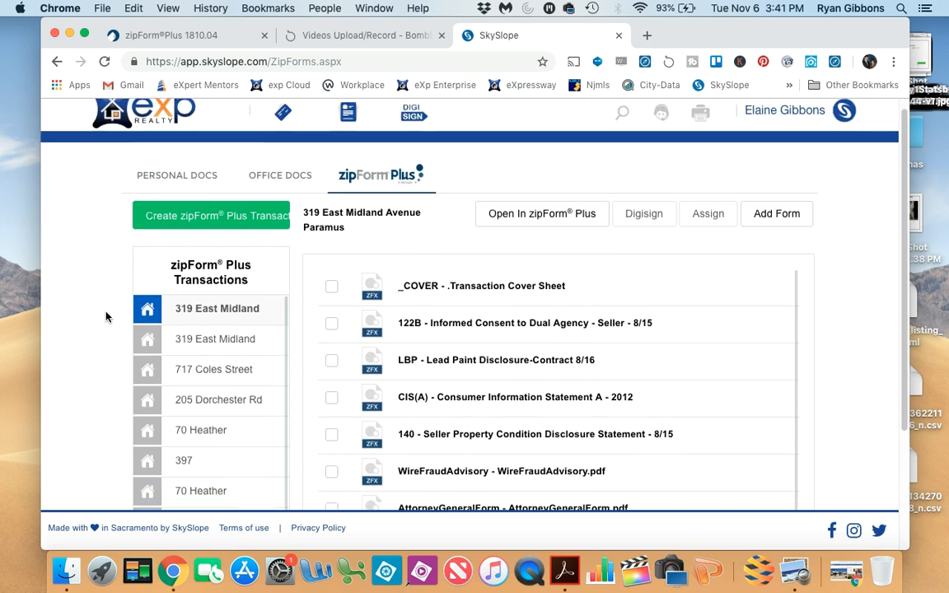
pyautogui.scroll(3, 106, 317)
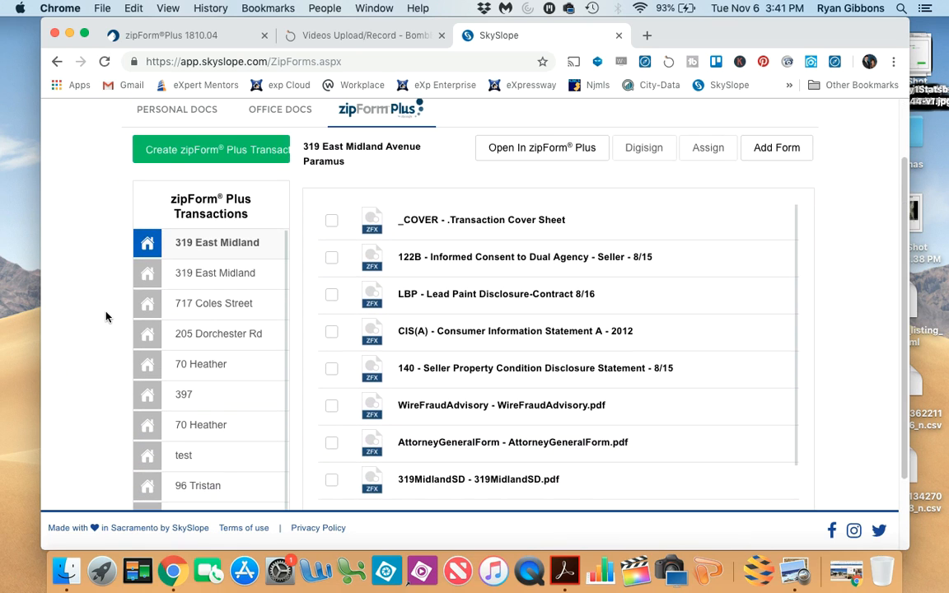
# - Switch back to zipForm Plus and recheck the documents of the new transaction
pyautogui.click(399, 125)
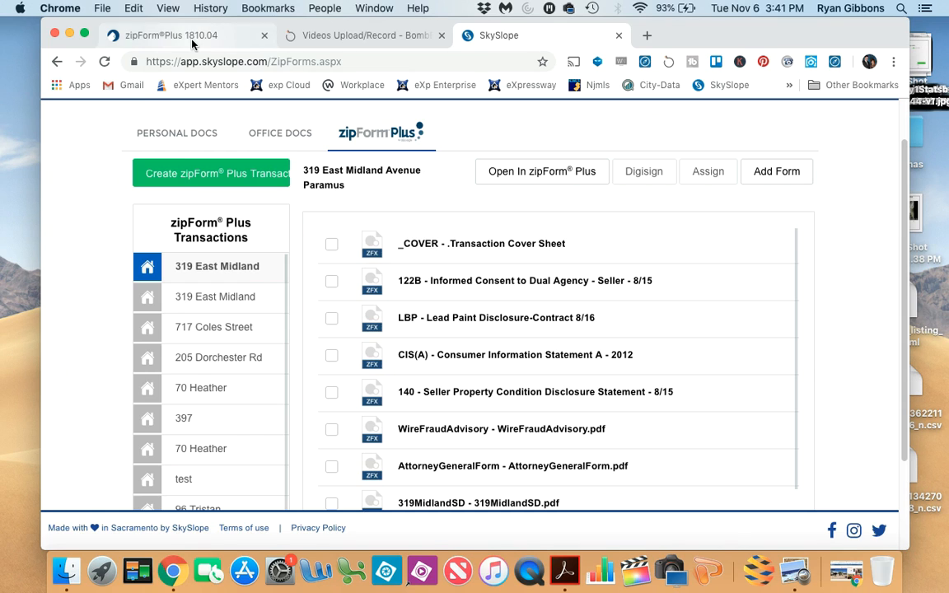
pyautogui.scroll(-1, 674, 365)
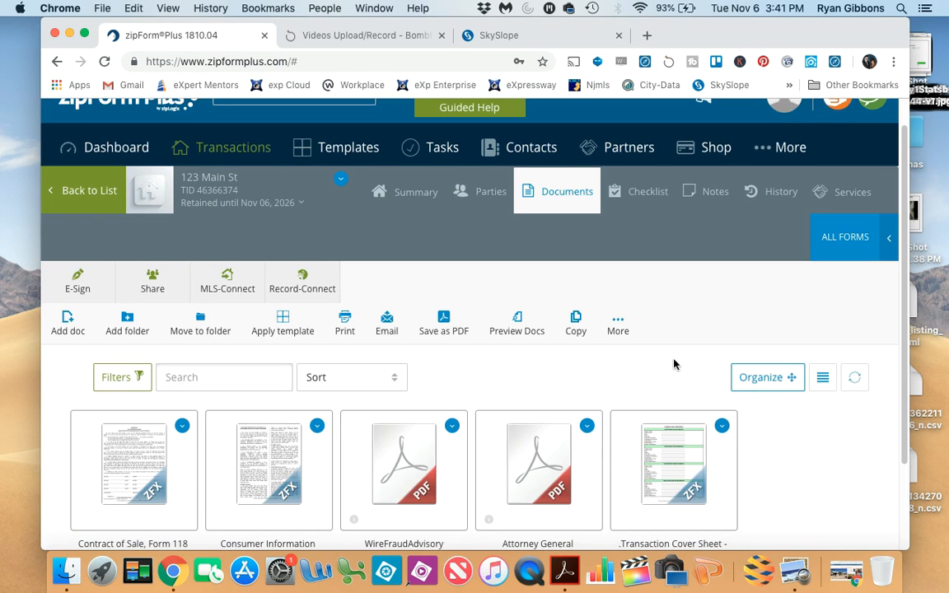
pyautogui.scroll(-5, 673, 364)
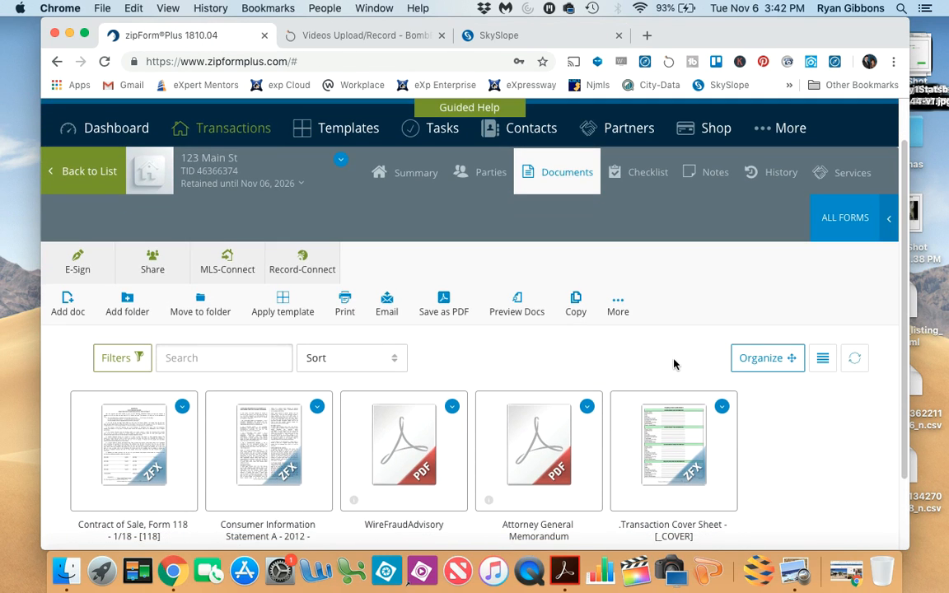
pyautogui.scroll(5, 674, 365)
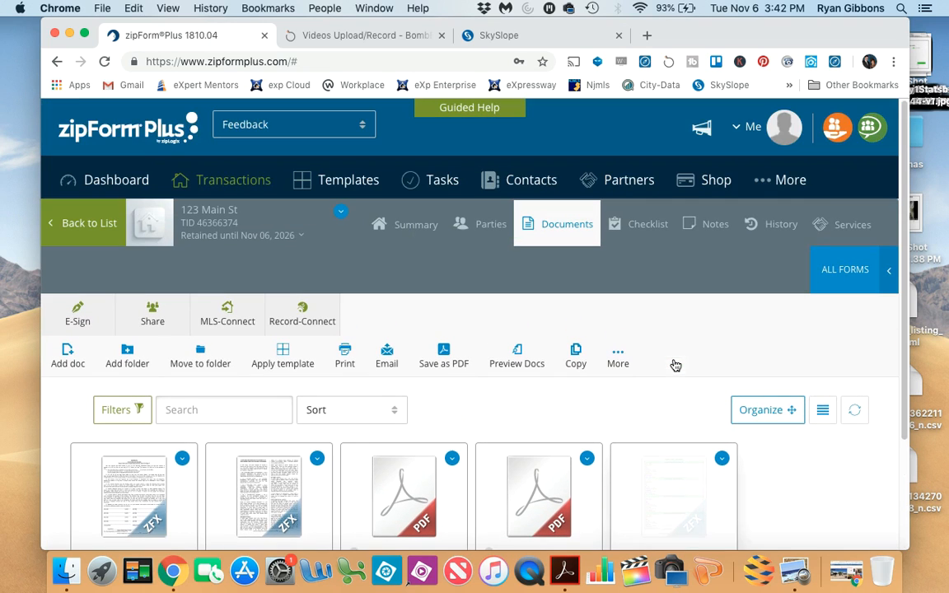
# - Switch to SkySlope, refresh the page, and reopen the zipForm Plus list from the personal documents
pyautogui.click(498, 35)
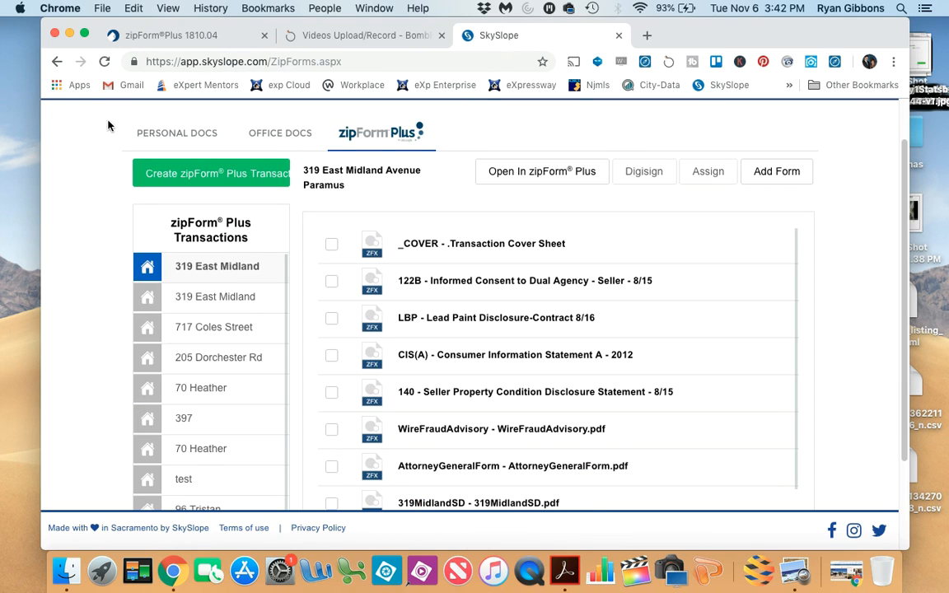
pyautogui.click(104, 63)
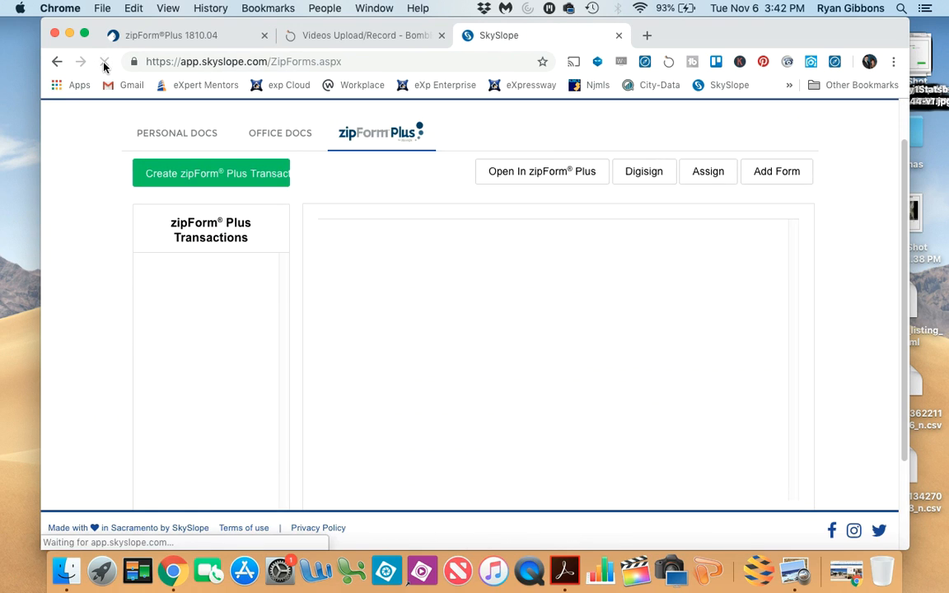
pyautogui.click(182, 132)
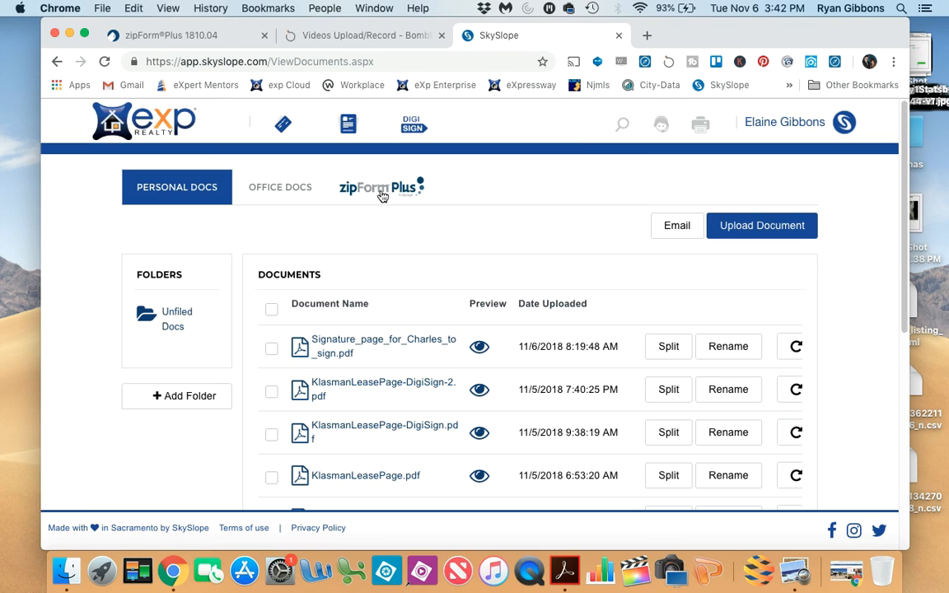
pyautogui.click(598, 163)
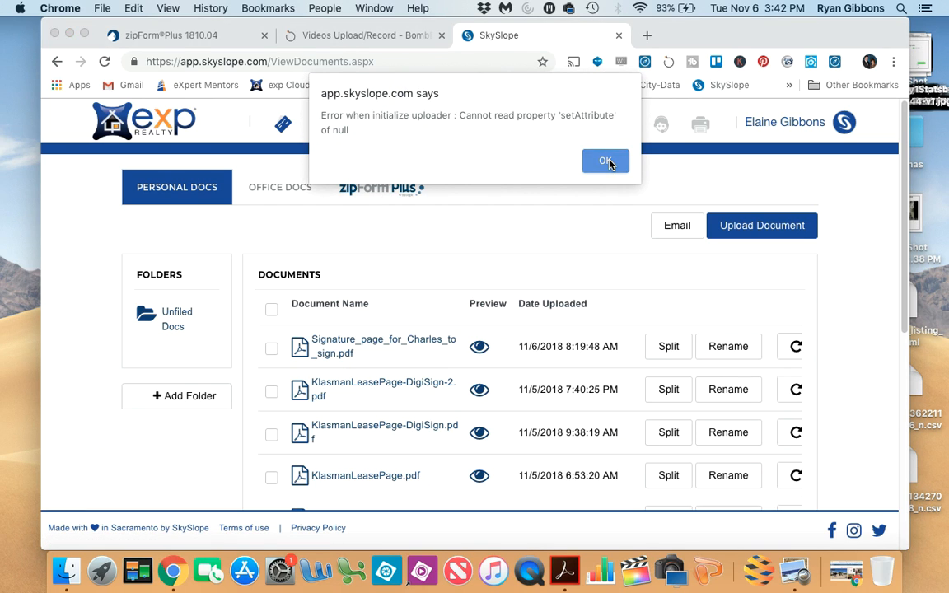
pyautogui.click(391, 192)
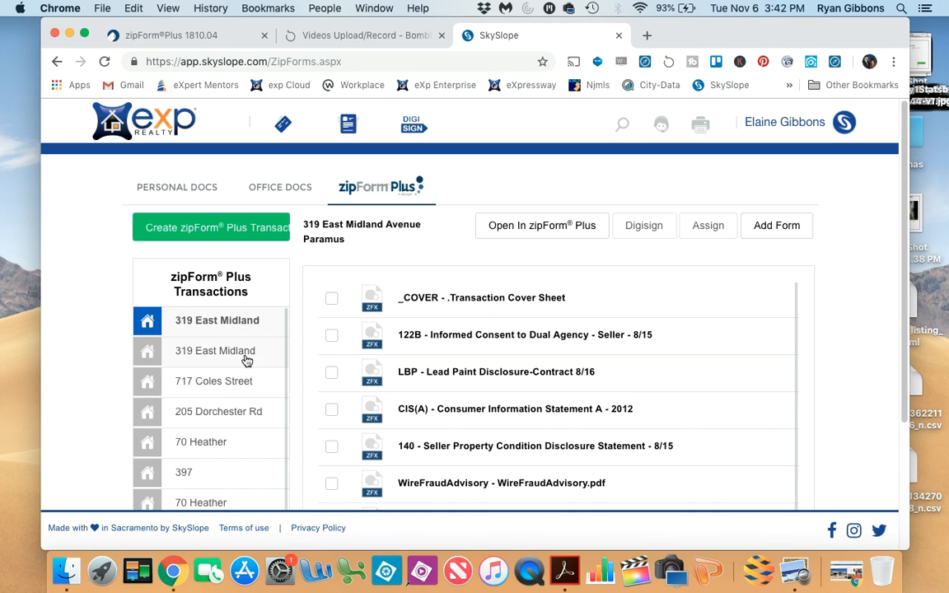
# - Log out of the current SkySlope account and return to the sign-in page
pyautogui.click(805, 122)
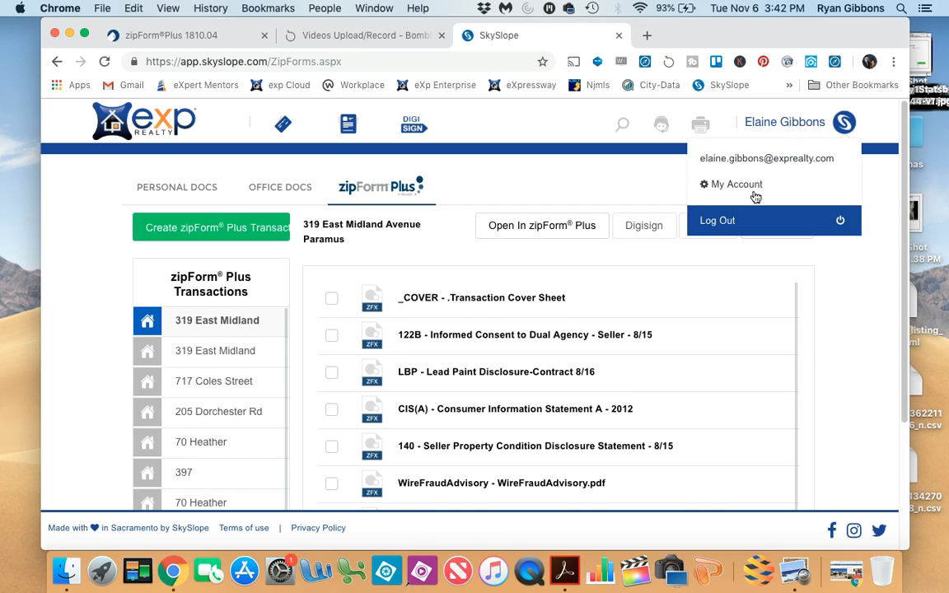
pyautogui.click(731, 221)
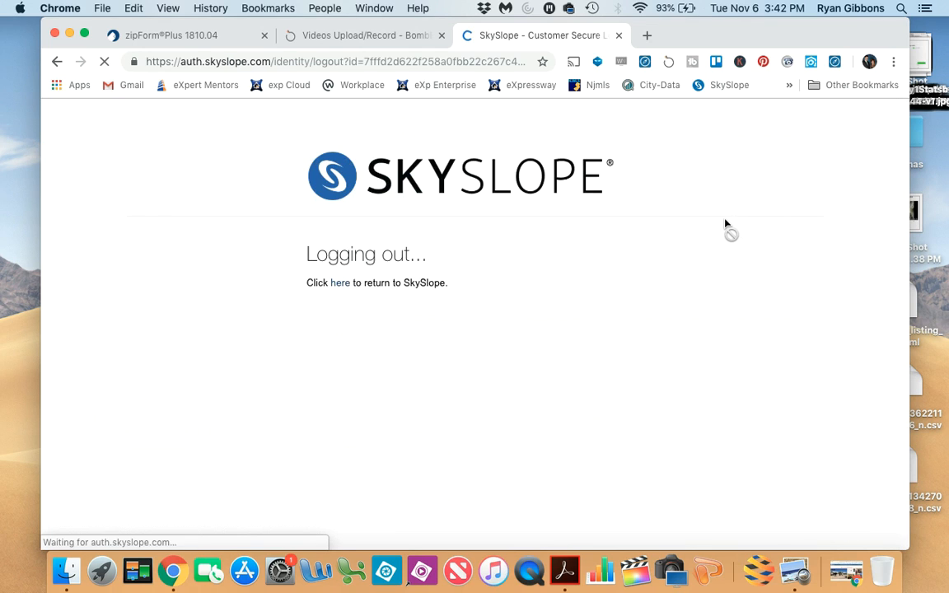
pyautogui.click(340, 285)
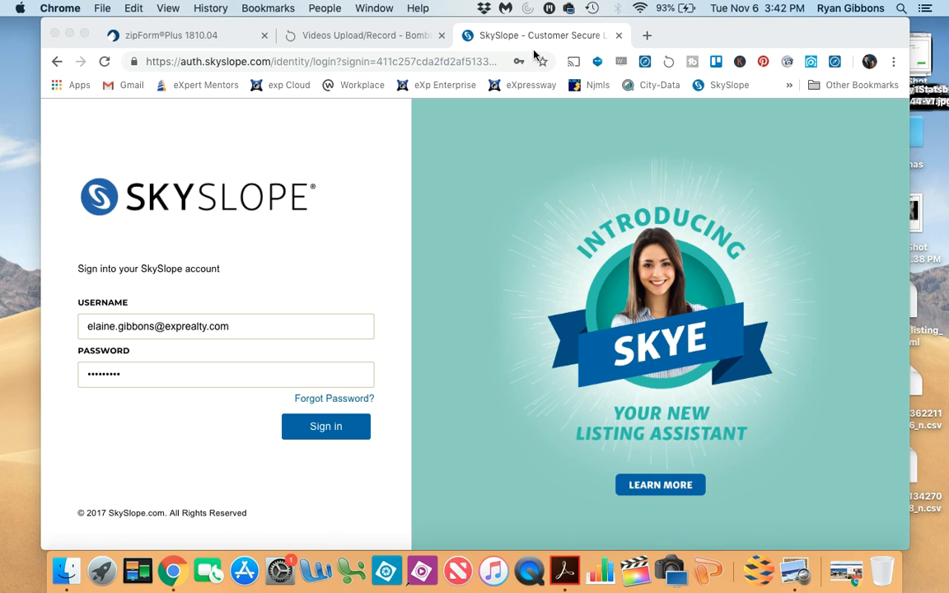
# - Sign in to SkySlope with the transaction owner's saved username and password, and open the working documents
pyautogui.click(491, 33)
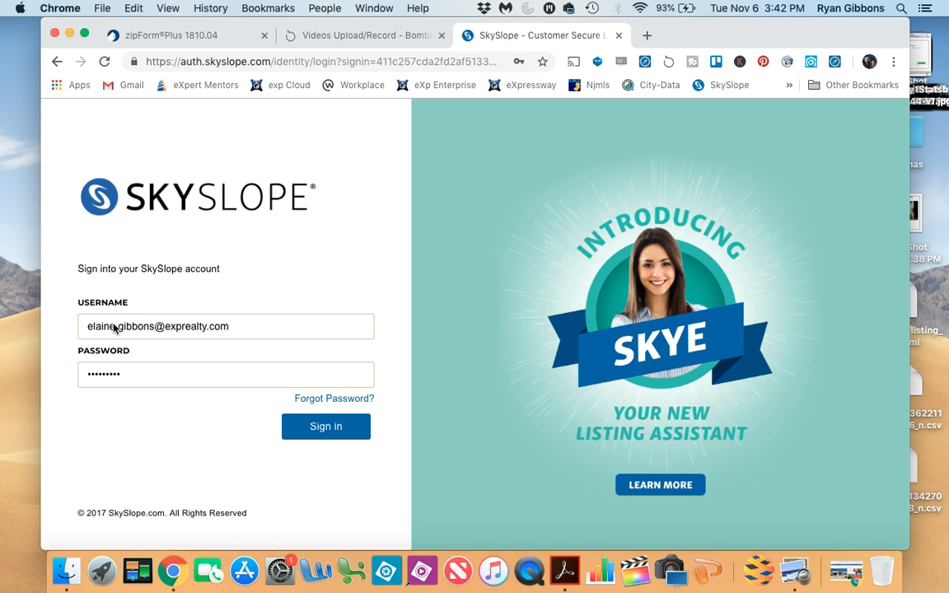
pyautogui.click(236, 326)
pyautogui.click(237, 326)
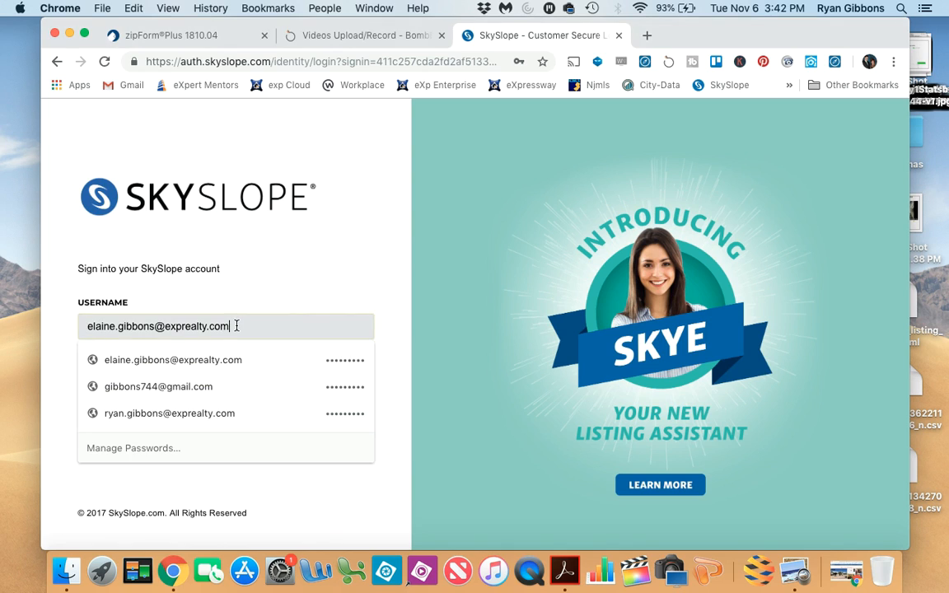
pyautogui.click(169, 413)
pyautogui.click(326, 426)
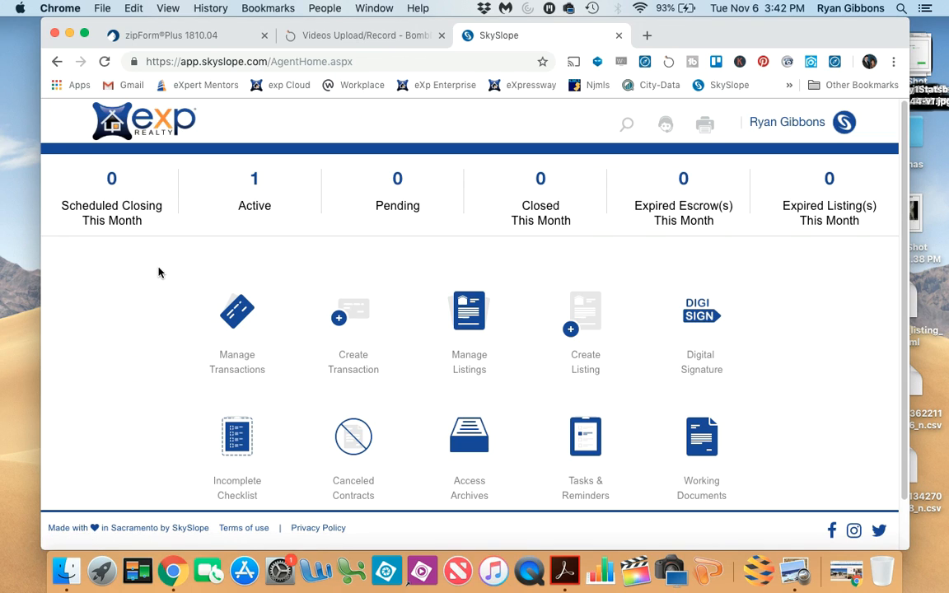
pyautogui.click(703, 449)
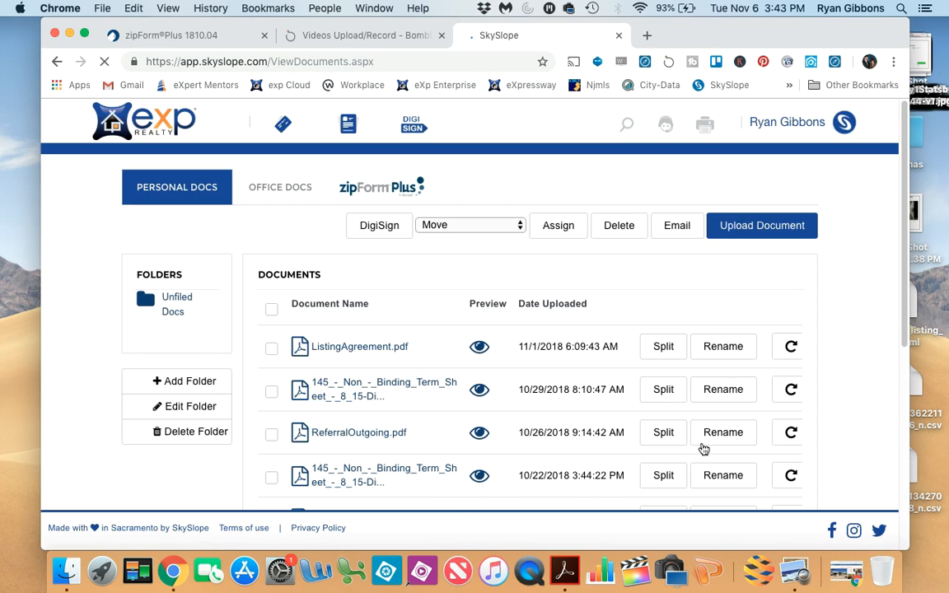
# - Open the zipForm Plus transactions list and select the 123 Main St transaction
pyautogui.click(383, 190)
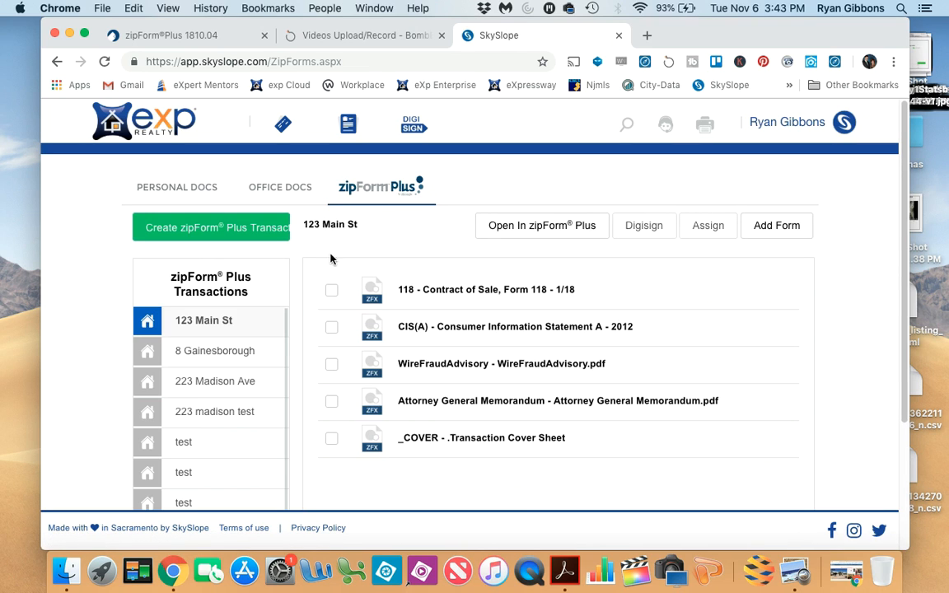
pyautogui.click(213, 328)
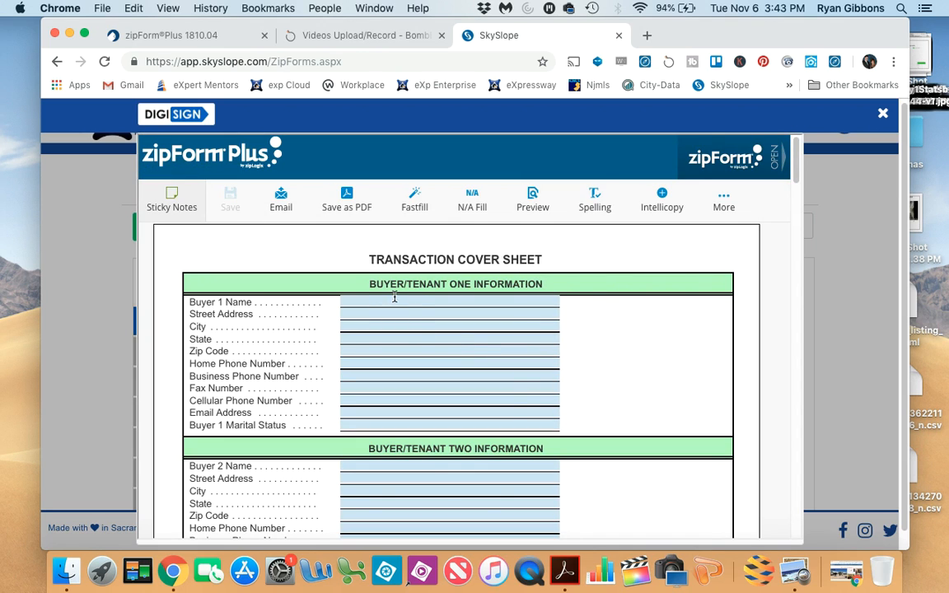
# - Examine the party, broker and property sections of the Transaction Cover Sheet, and briefly view the Attorney General Memorandum
pyautogui.scroll(-12, 424, 357)
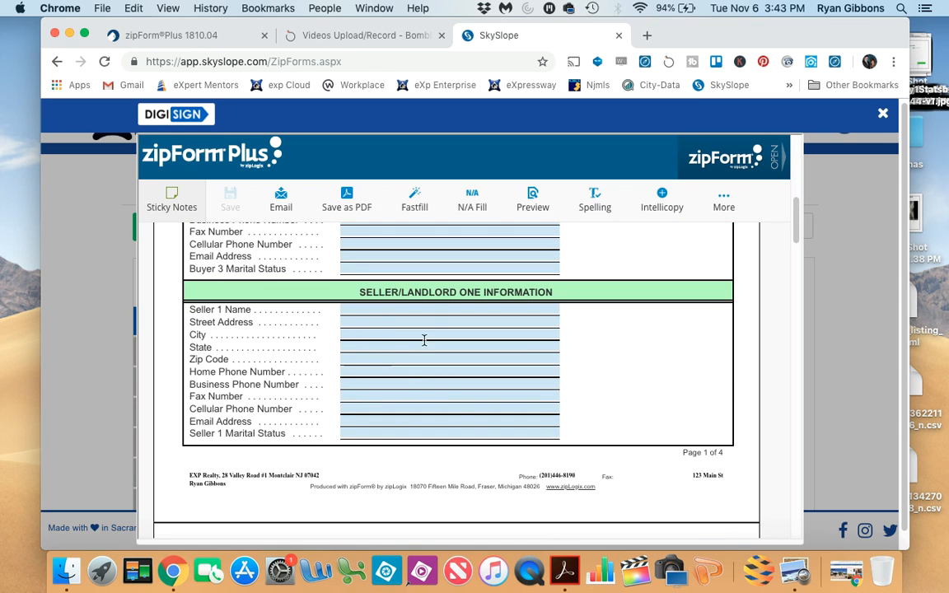
pyautogui.scroll(-5, 443, 316)
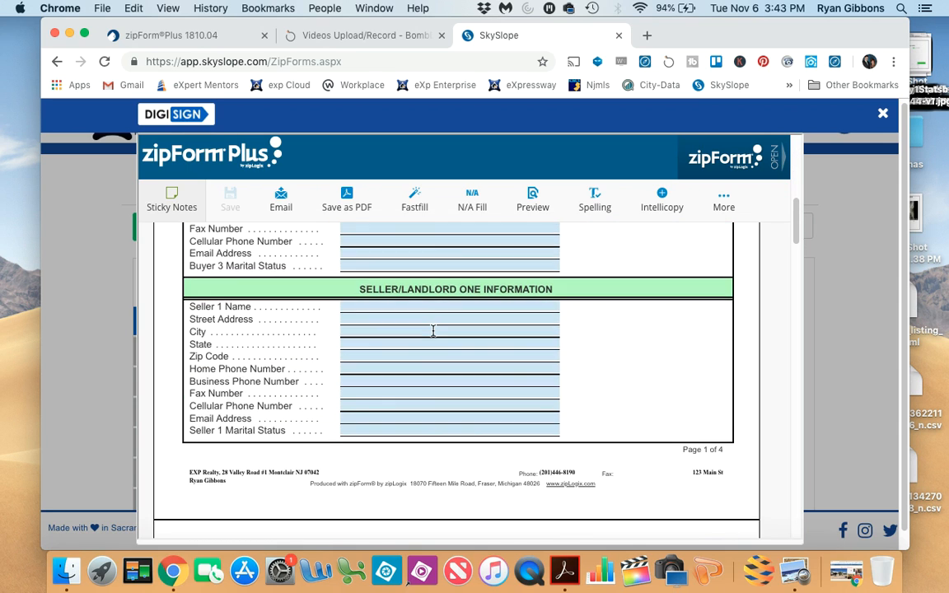
pyautogui.scroll(-5, 433, 331)
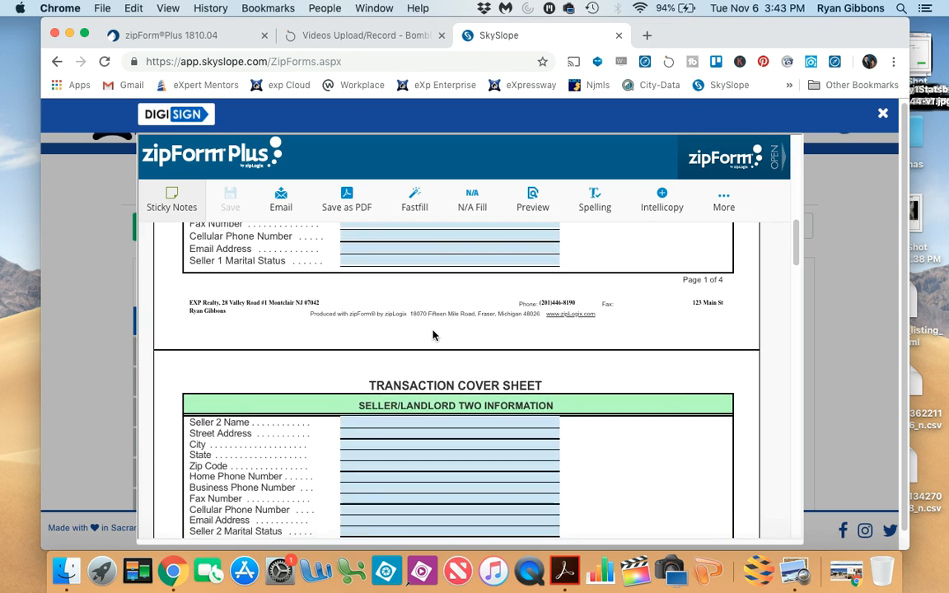
pyautogui.scroll(-5, 432, 330)
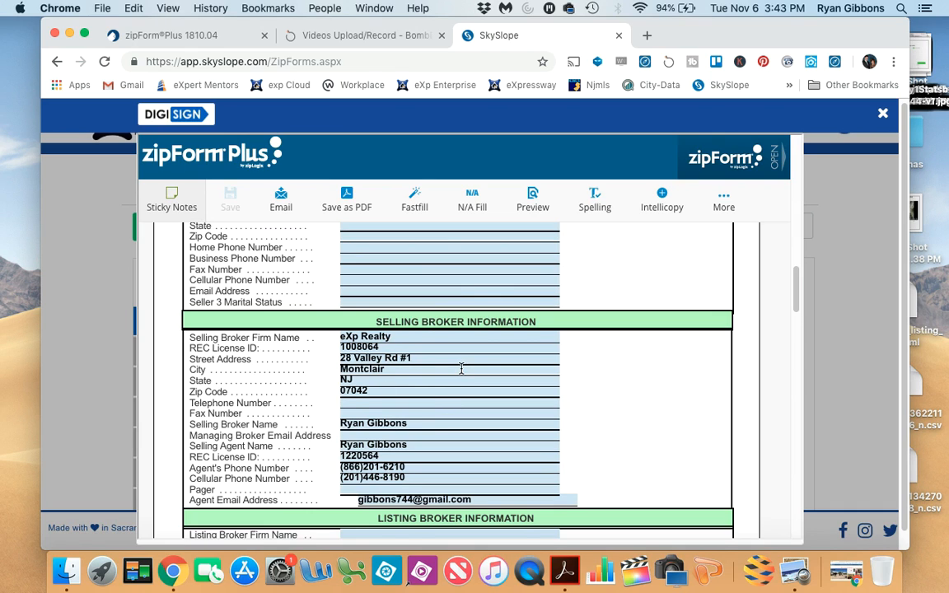
pyautogui.scroll(-8, 461, 368)
pyautogui.scroll(-5, 462, 369)
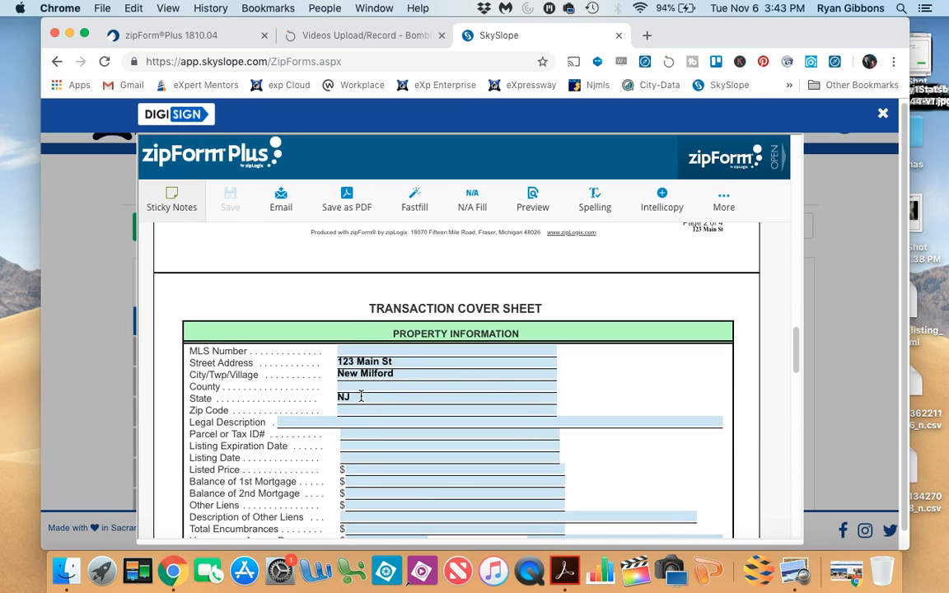
pyautogui.scroll(-4, 502, 384)
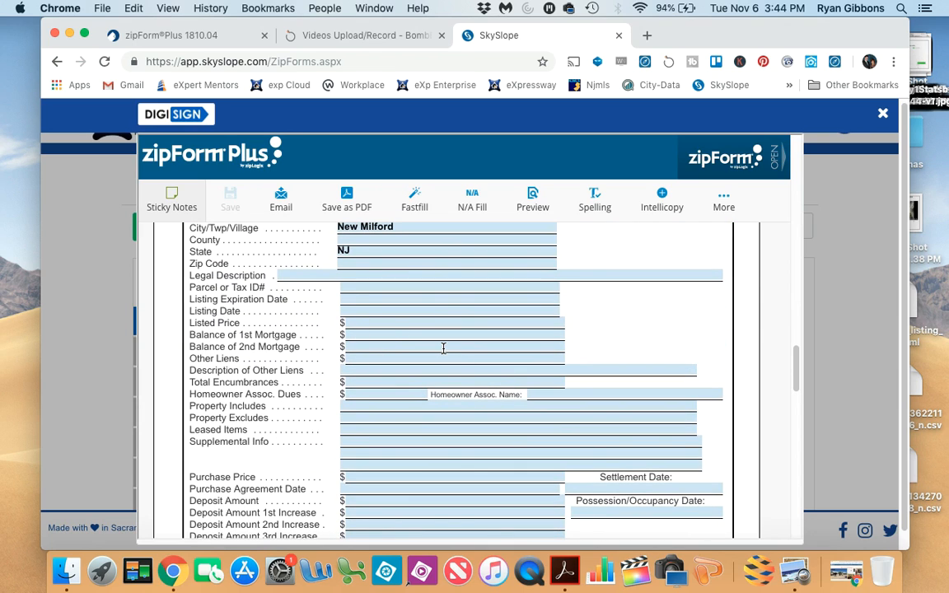
pyautogui.scroll(-5, 443, 348)
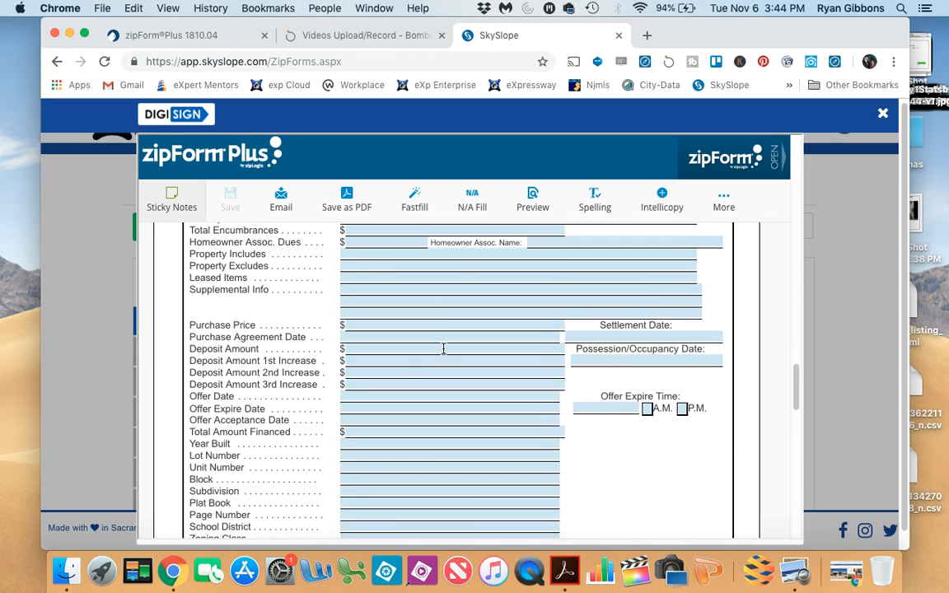
pyautogui.scroll(-3, 444, 349)
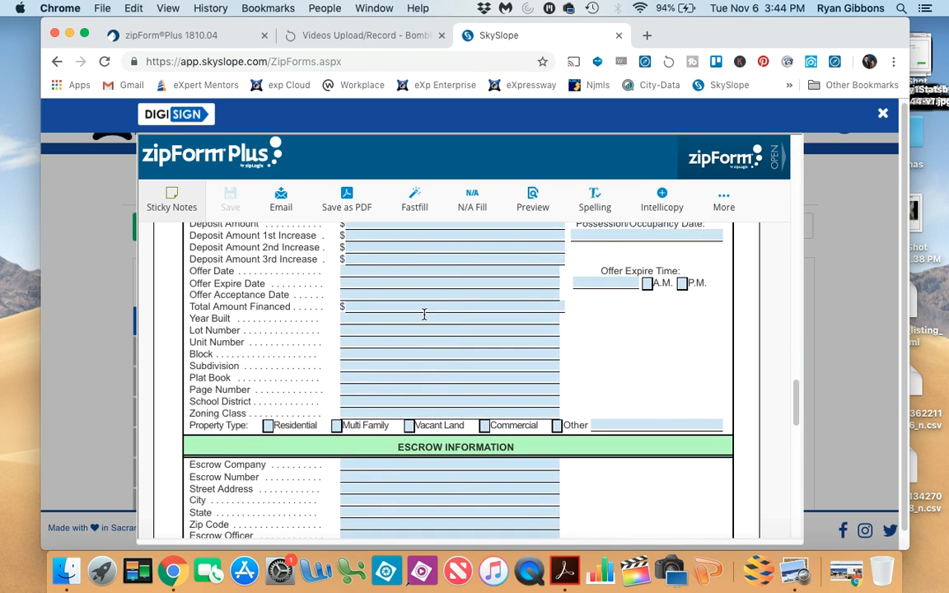
pyautogui.click(884, 115)
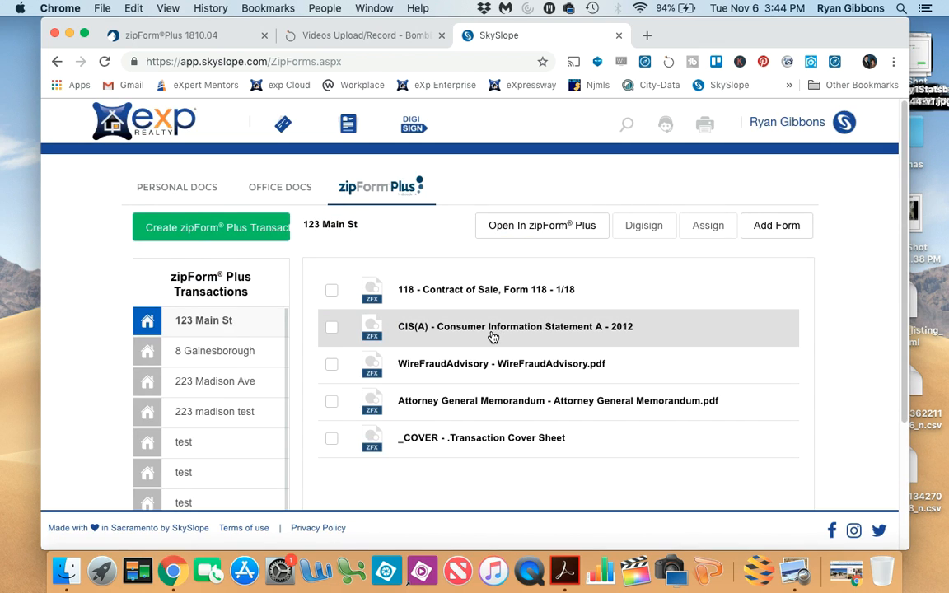
pyautogui.click(466, 407)
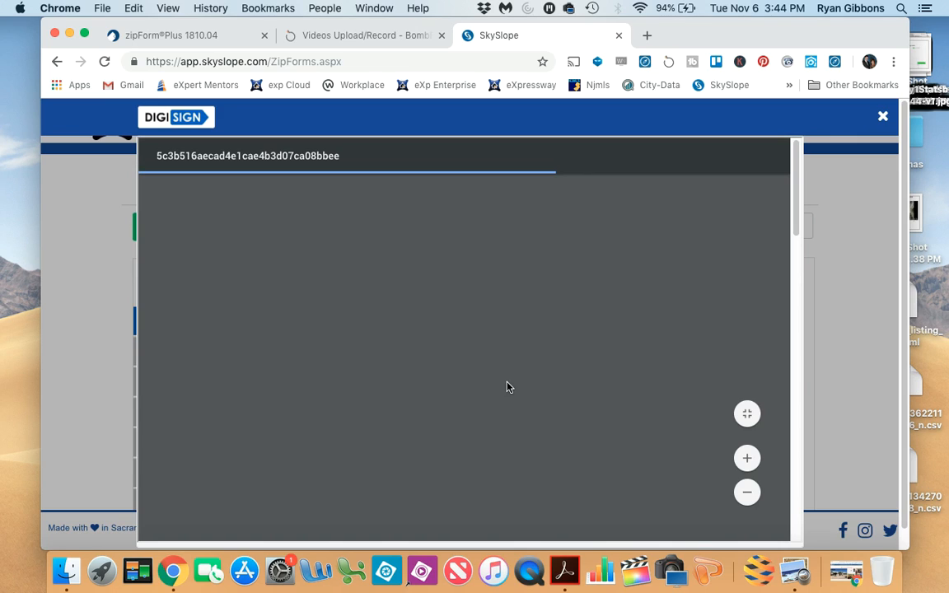
pyautogui.click(882, 118)
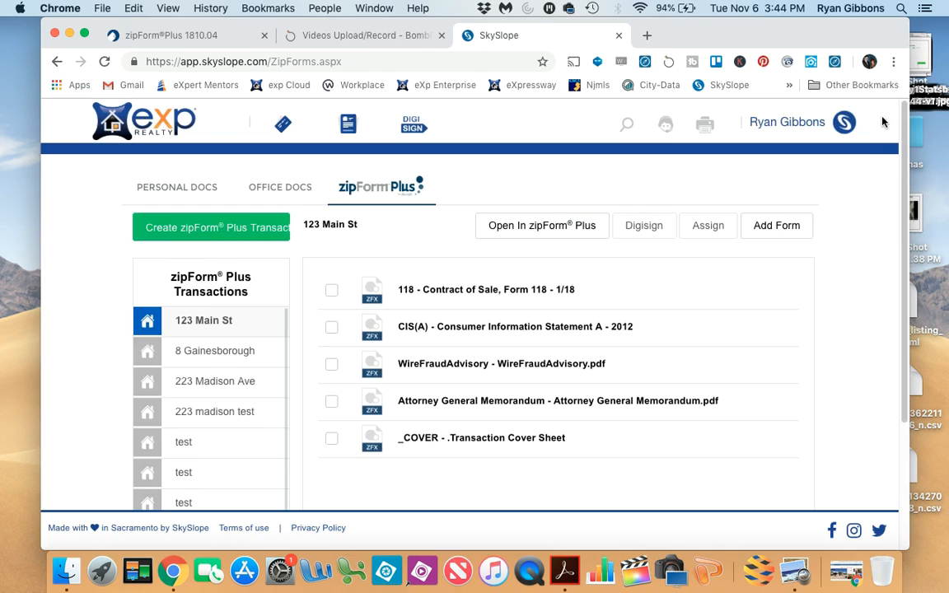
# - Open the Form 118 Contract of Sale, mark the broker as representing the buyer, not the seller, and enter the first buyer field
pyautogui.click(450, 290)
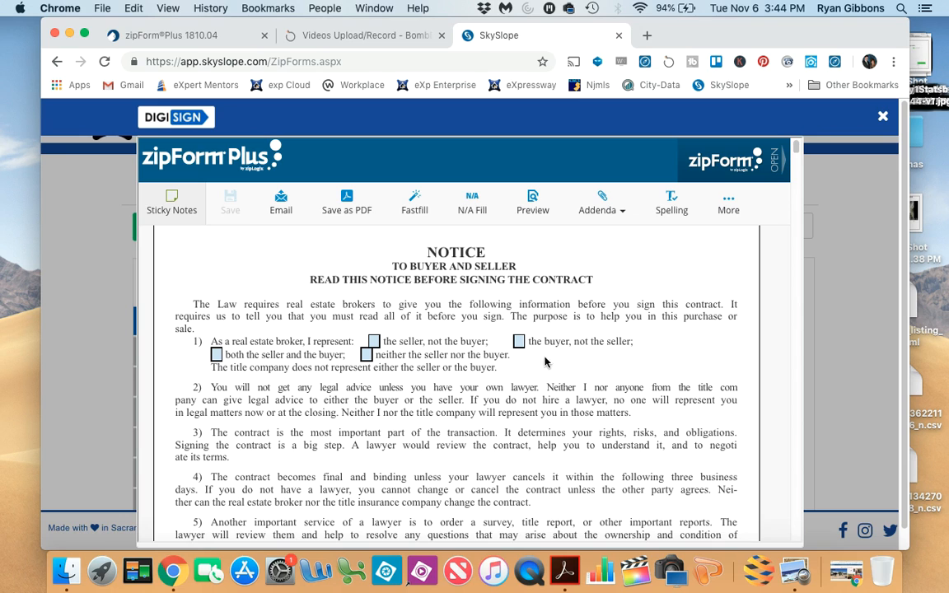
pyautogui.click(521, 343)
pyautogui.scroll(-10, 611, 336)
pyautogui.scroll(-2, 611, 336)
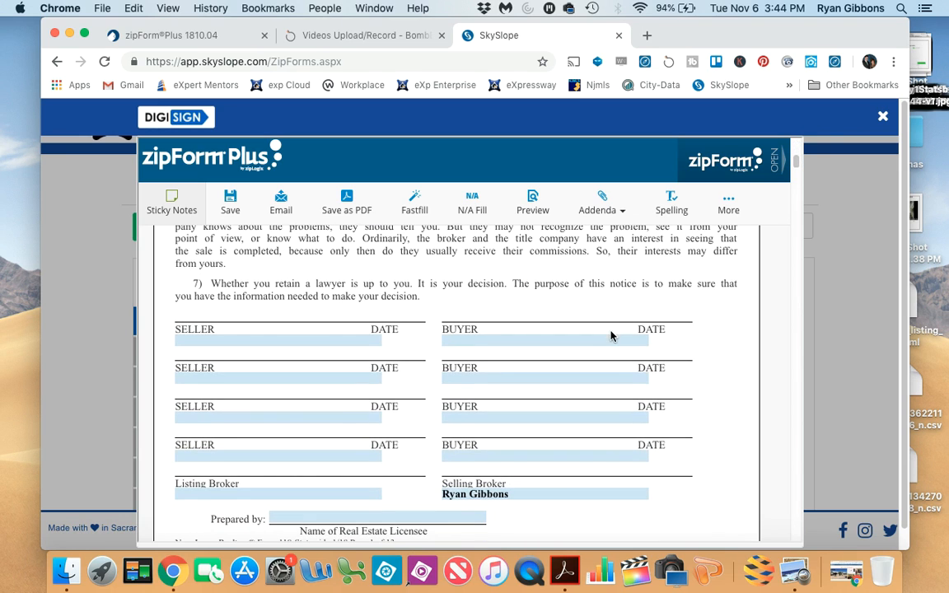
pyautogui.click(471, 341)
# - Look through the following pages of the Contract of Sale and close the form without saving
pyautogui.scroll(-6, 527, 386)
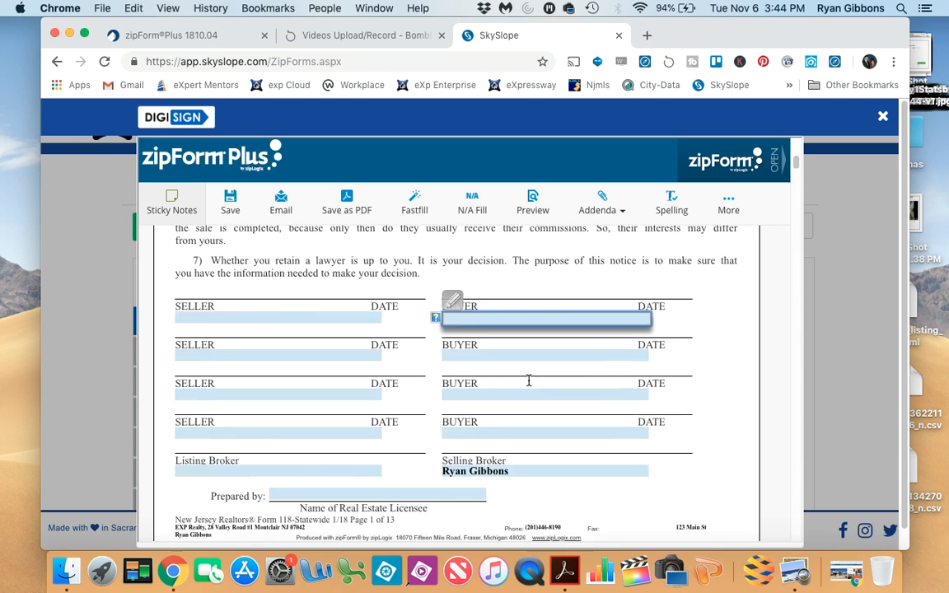
pyautogui.scroll(-10, 528, 384)
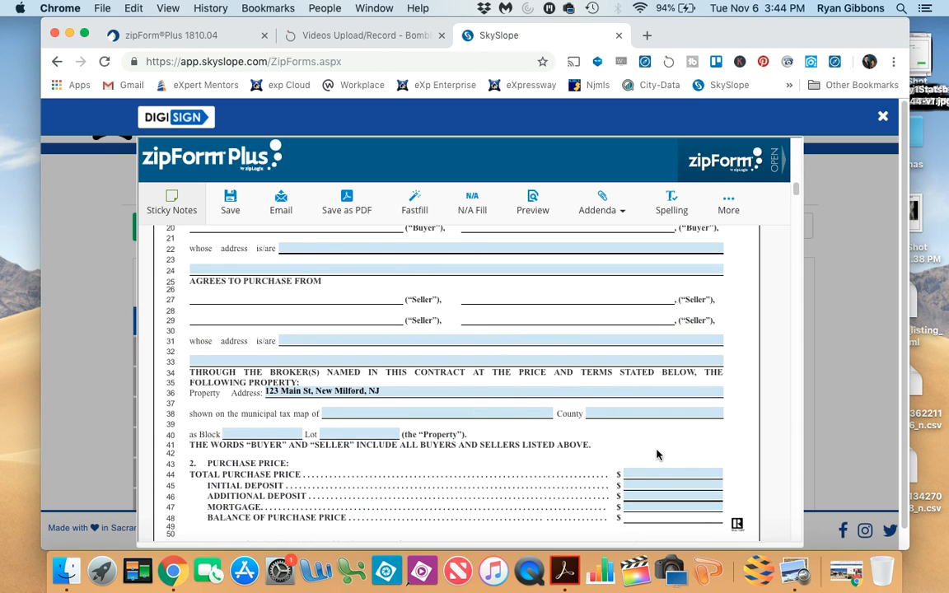
pyautogui.scroll(-10, 476, 410)
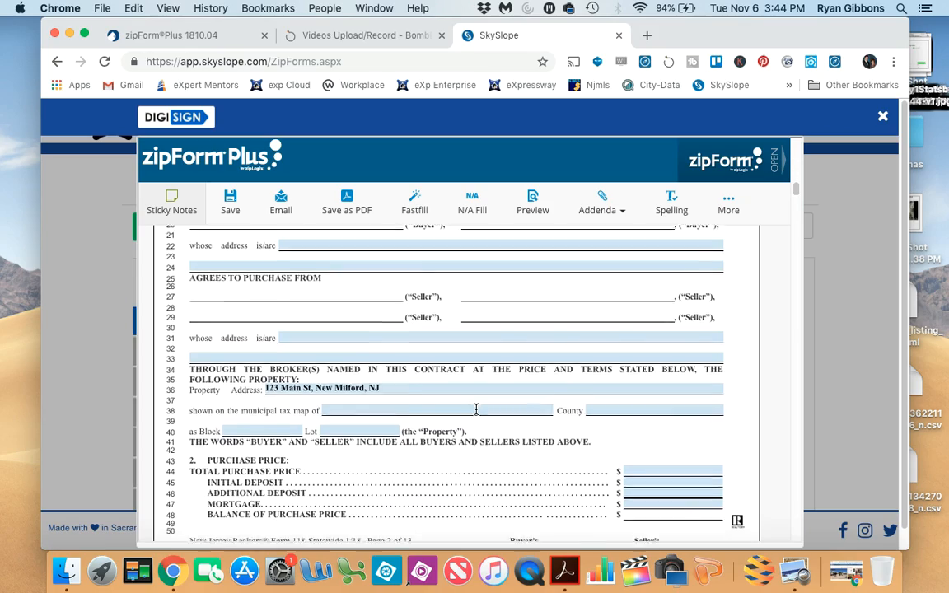
pyautogui.scroll(-20, 477, 412)
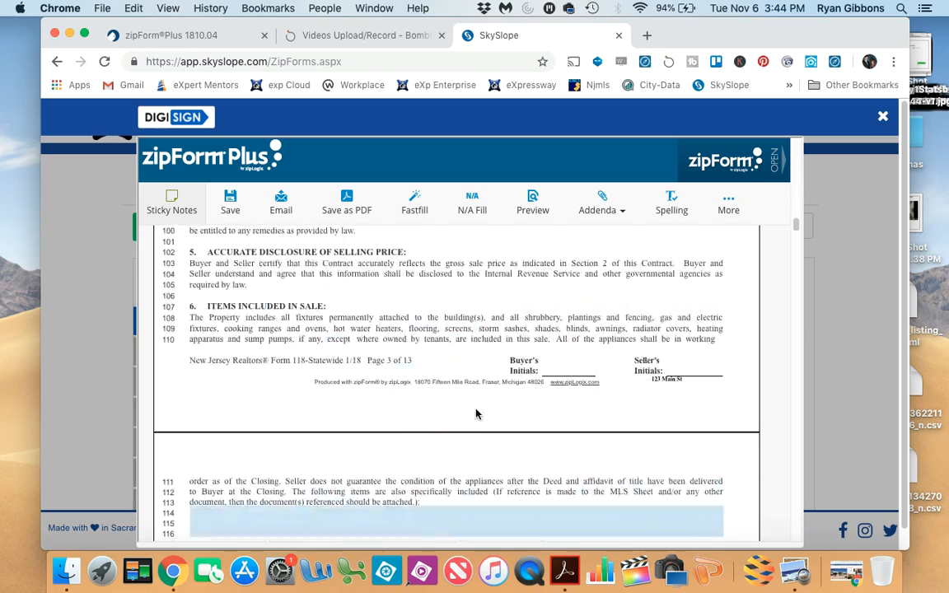
pyautogui.scroll(-20, 477, 409)
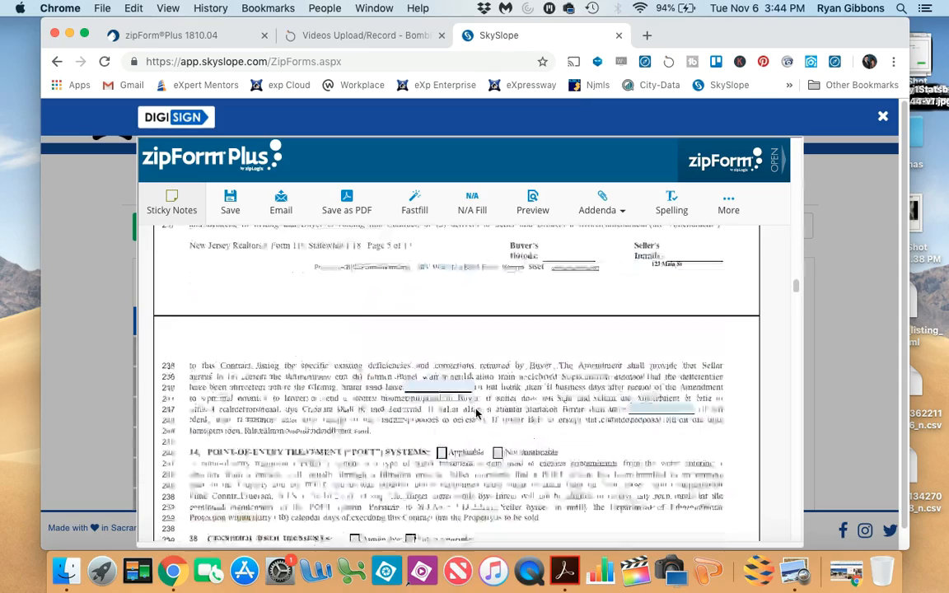
pyautogui.scroll(-20, 475, 409)
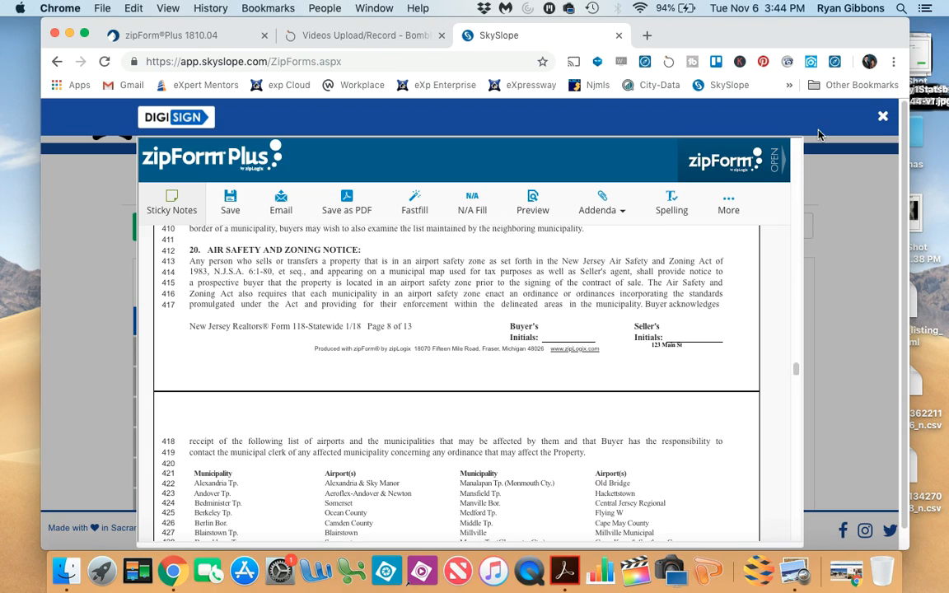
pyautogui.click(883, 120)
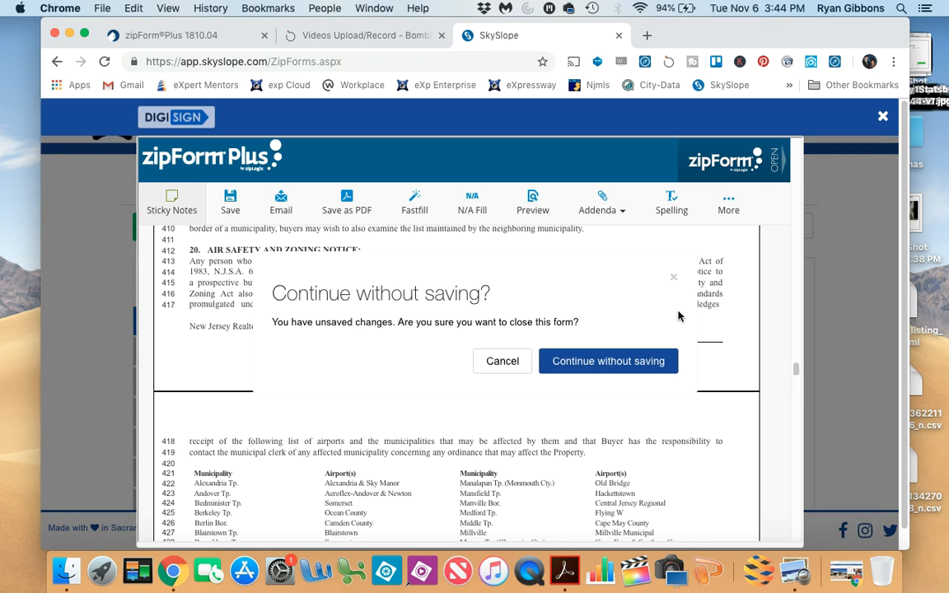
pyautogui.click(598, 363)
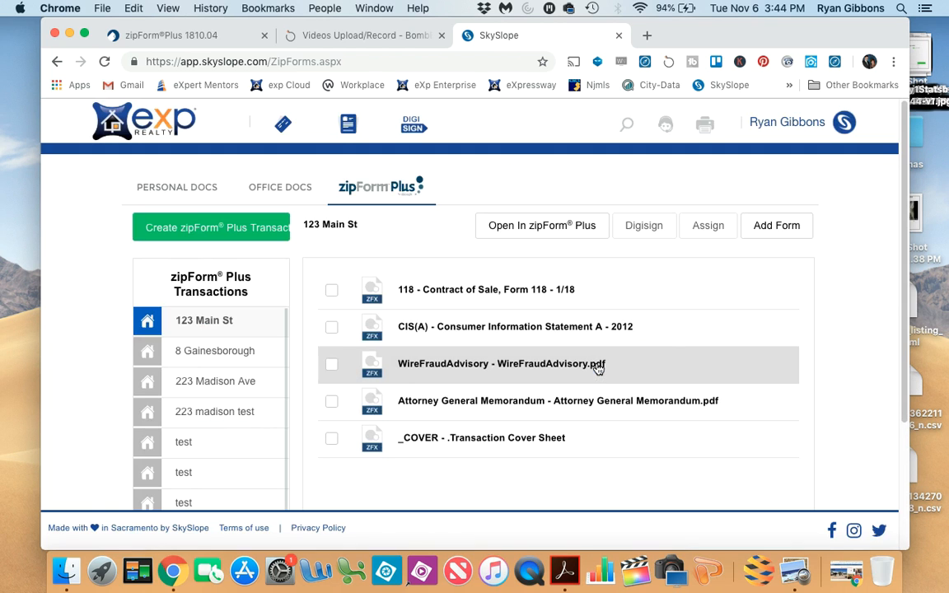
# - Send the Contract of Sale, CIS(A), WireFraudAdvisory and Attorney General Memorandum forms to DigiSign with no property assigned
pyautogui.click(332, 294)
pyautogui.click(332, 328)
pyautogui.click(332, 365)
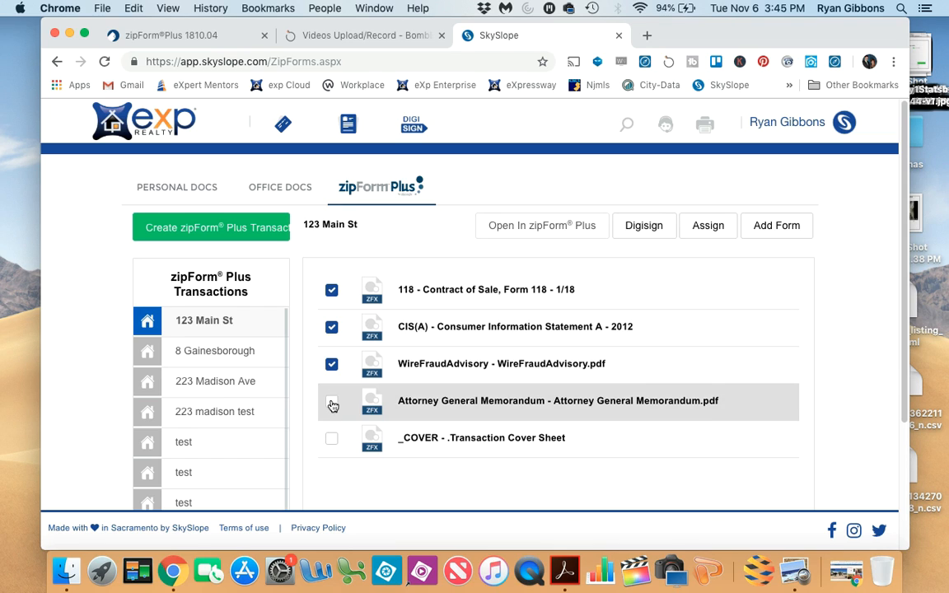
pyautogui.click(332, 403)
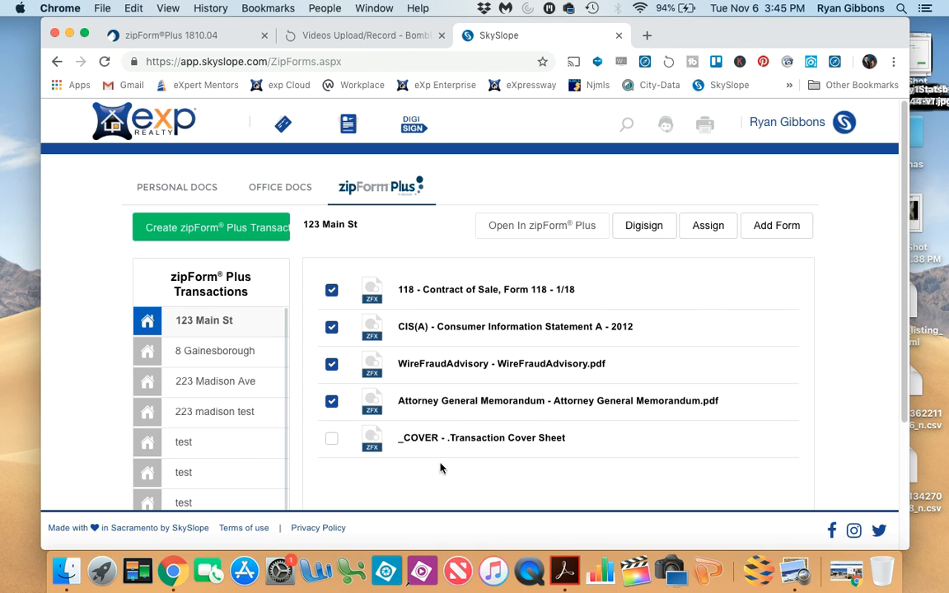
pyautogui.click(640, 233)
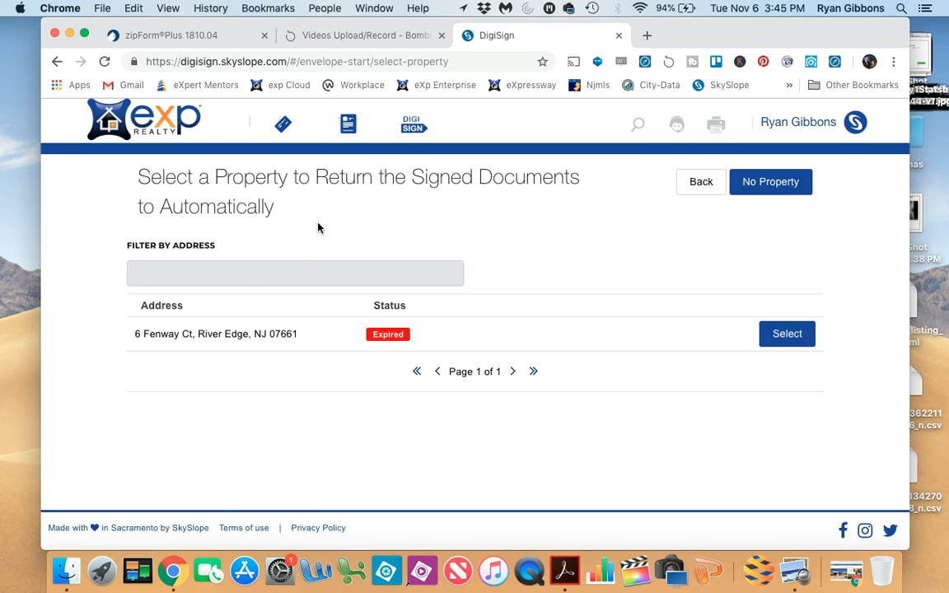
pyautogui.click(771, 182)
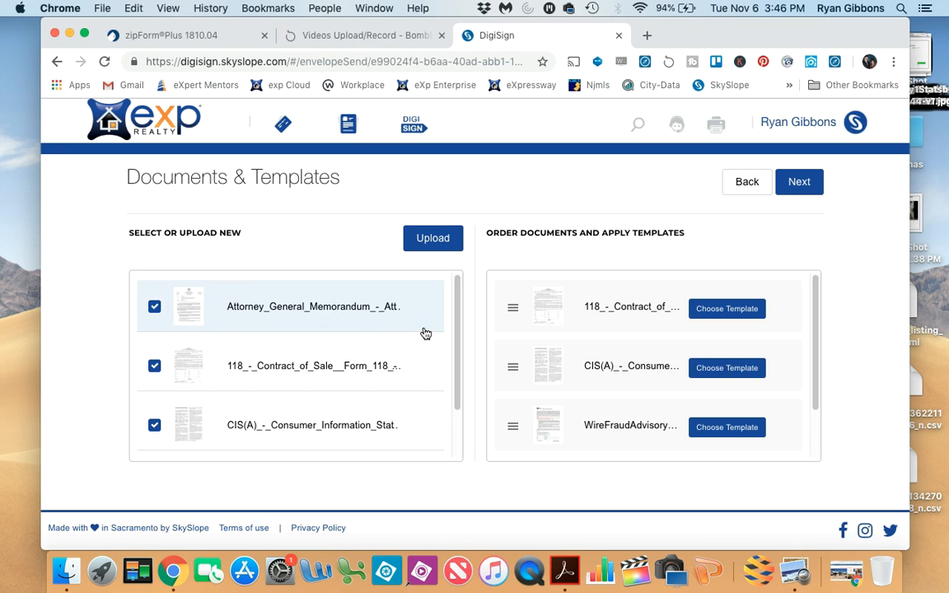
# - Filter the templates by "contract" and apply "Contract of Sale from ZipForms - Buyer" to the 118 Contract of Sale document
pyautogui.click(729, 310)
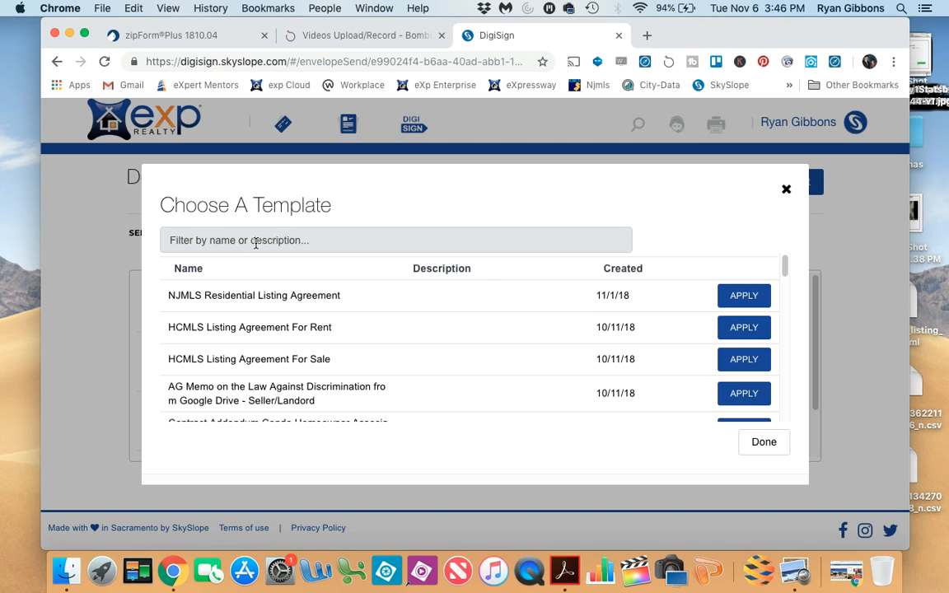
pyautogui.write('contract')
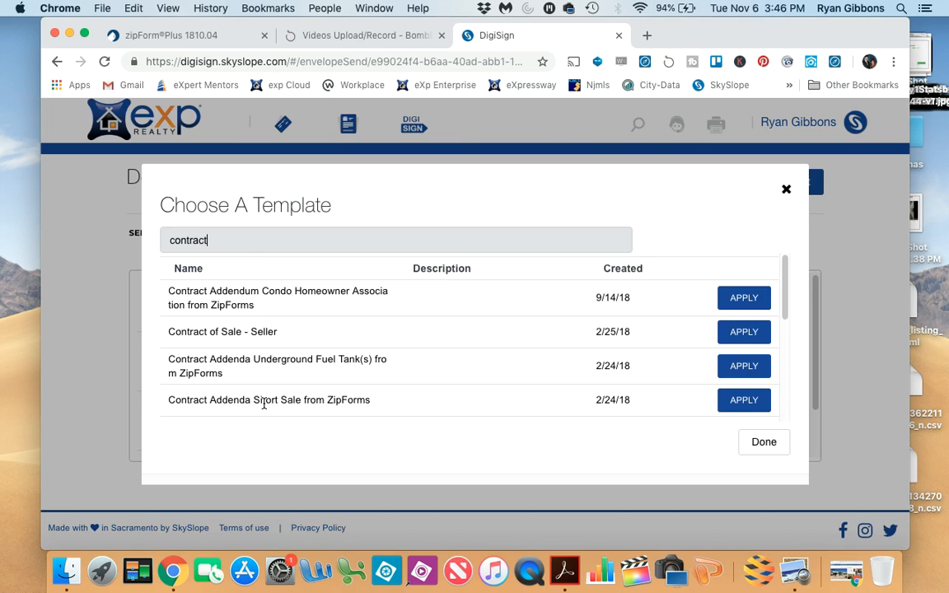
pyautogui.click(254, 333)
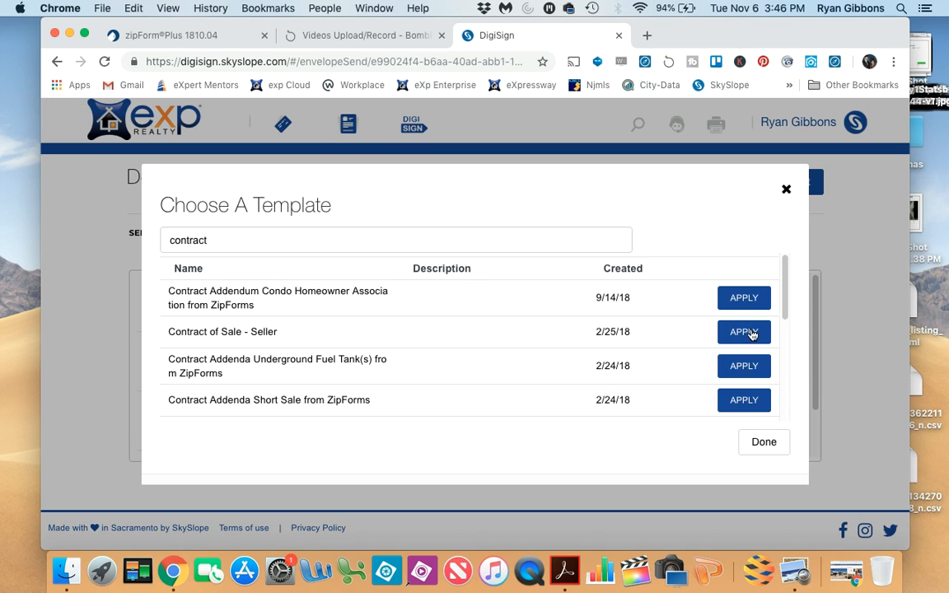
pyautogui.moveTo(787, 288); pyautogui.dragTo(805, 391)
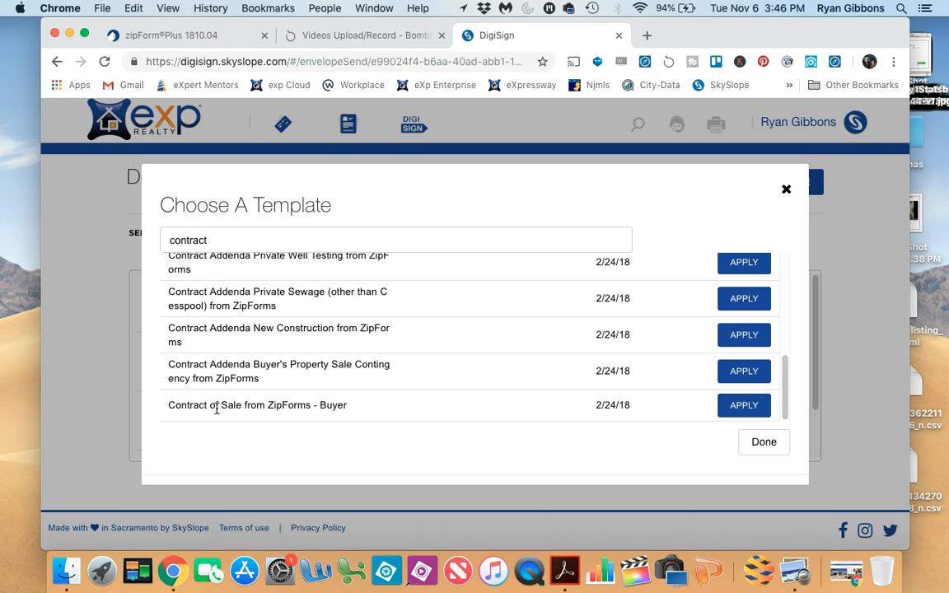
pyautogui.click(730, 408)
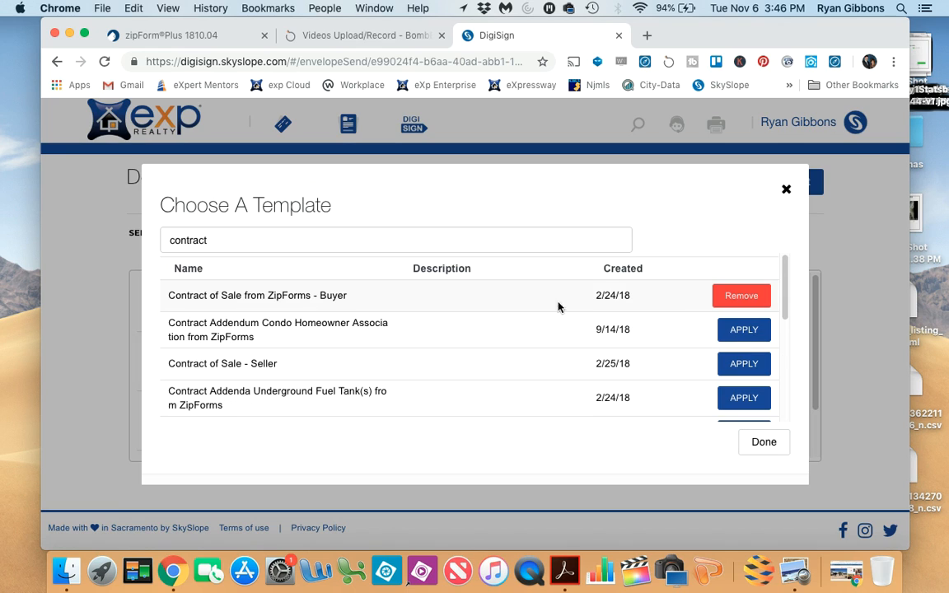
pyautogui.click(771, 443)
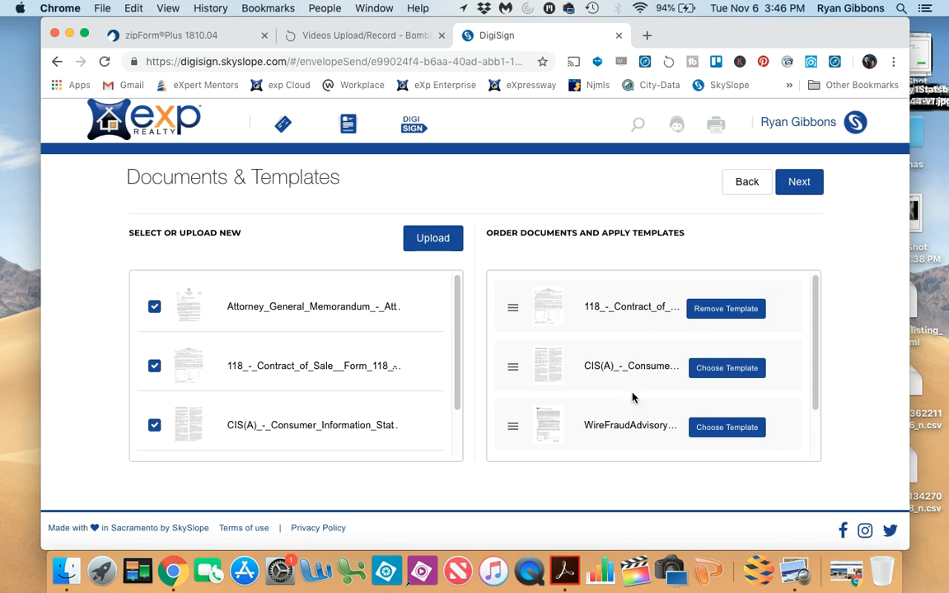
# - Filter the templates by "cis" and apply "Consumer Information Statement (CIS) from ZipForms - Buyer/Tenant" to the CIS(A) document
pyautogui.click(715, 368)
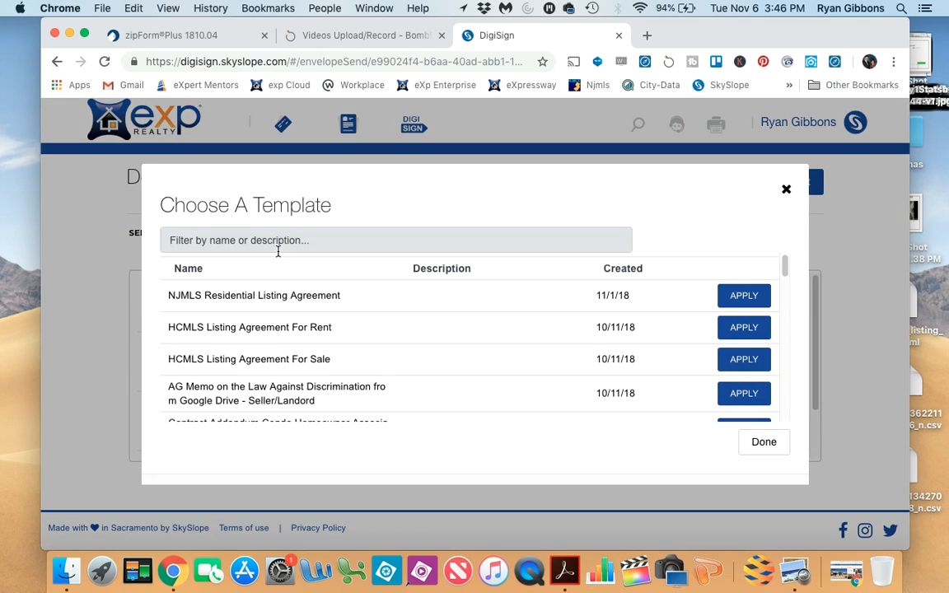
pyautogui.write('cis')
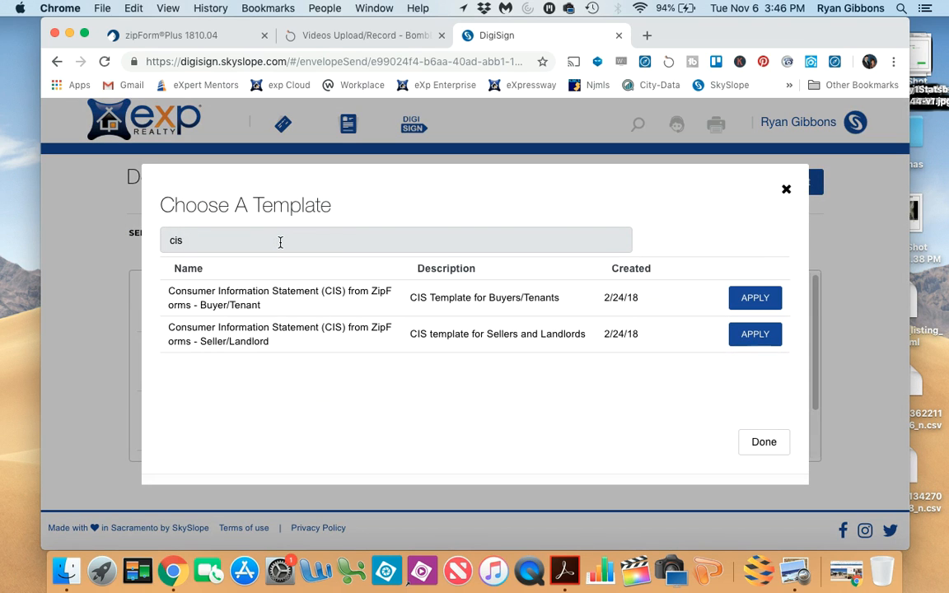
pyautogui.click(758, 299)
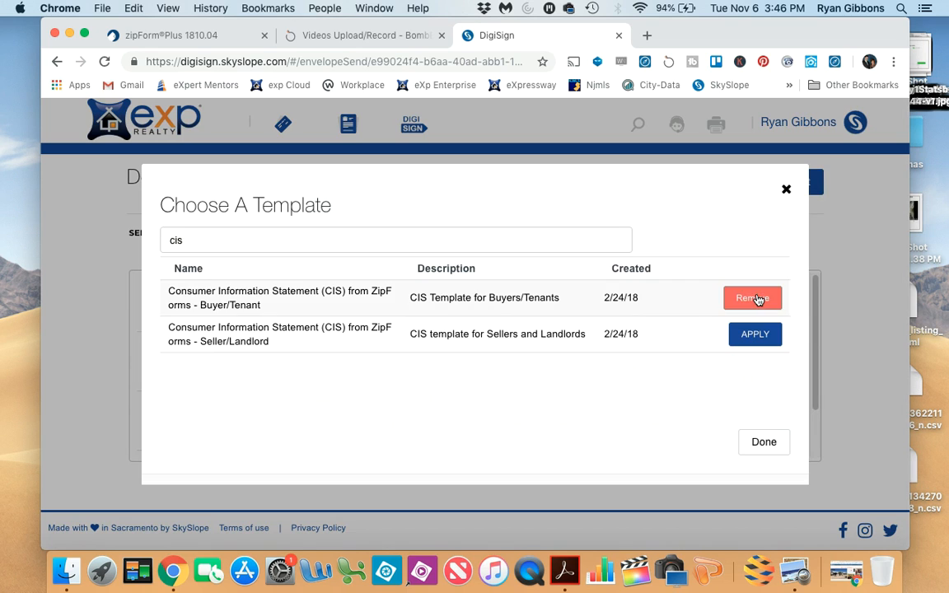
pyautogui.click(766, 441)
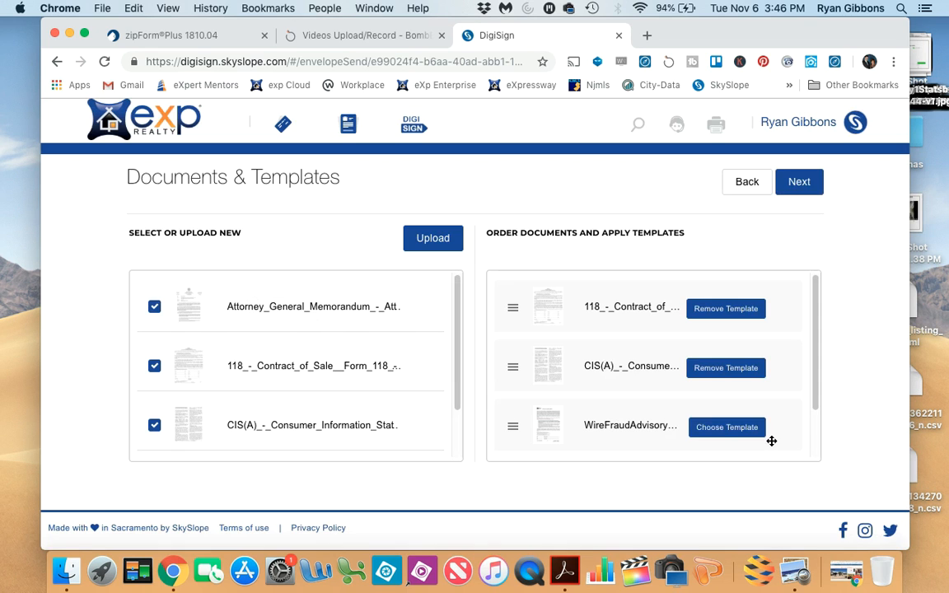
# - Filter the templates by "wire" and apply "Wire Fraud Advisory - Buyer" to the WireFraudAdvisory document
pyautogui.click(693, 427)
pyautogui.write('wire')
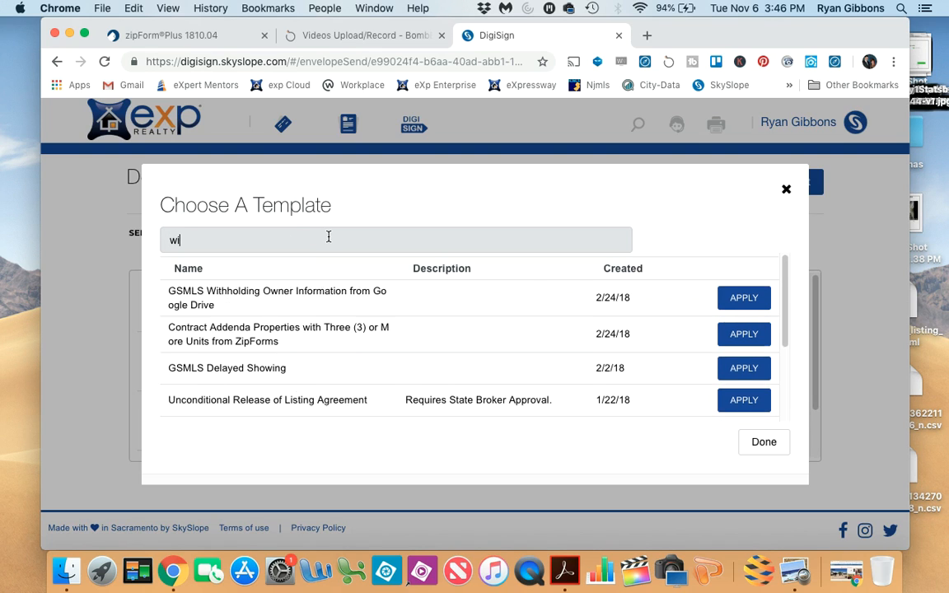
pyautogui.click(753, 298)
pyautogui.click(764, 445)
# - Apply the "AG Memo on the Law Against Discrimination from Google Drive - Seller/Landord" template to the Attorney General Memorandum despite the page-count mismatch
pyautogui.scroll(-2, 637, 389)
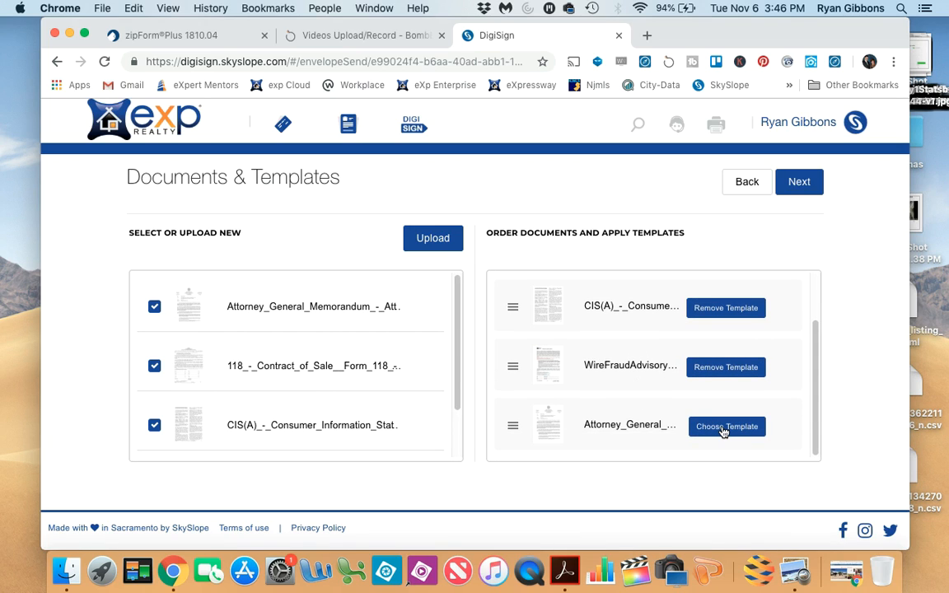
pyautogui.click(723, 427)
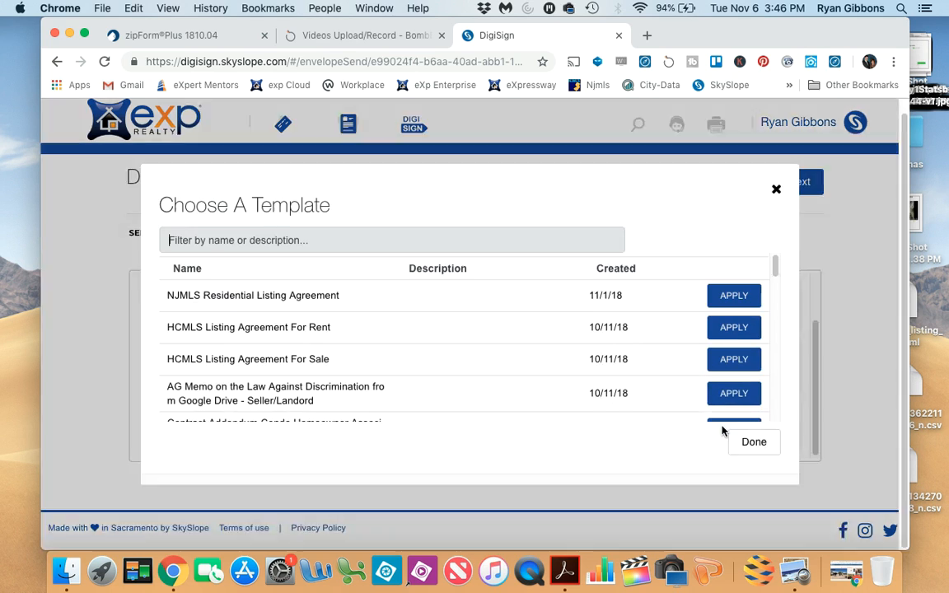
pyautogui.click(365, 240)
pyautogui.write('attorn')
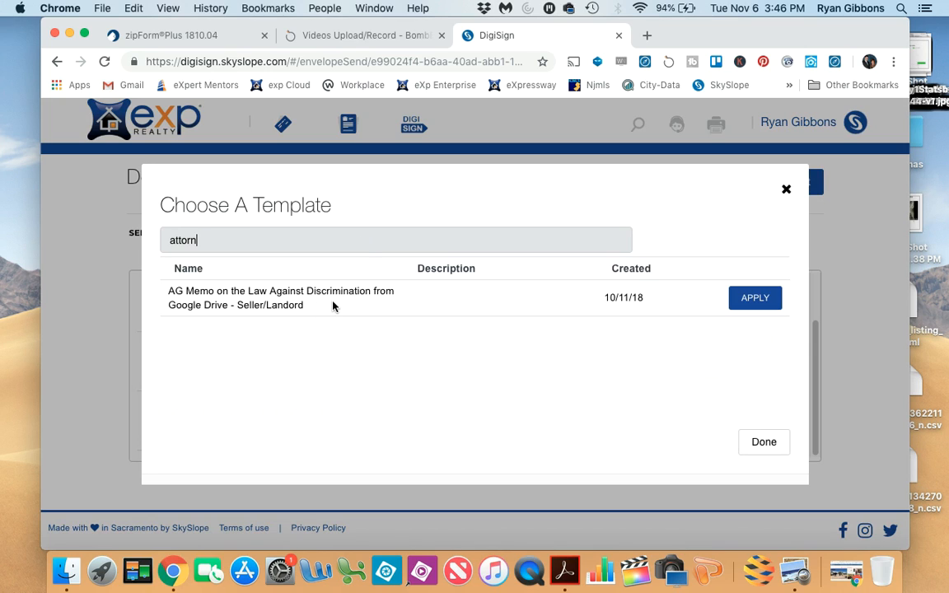
pyautogui.click(750, 302)
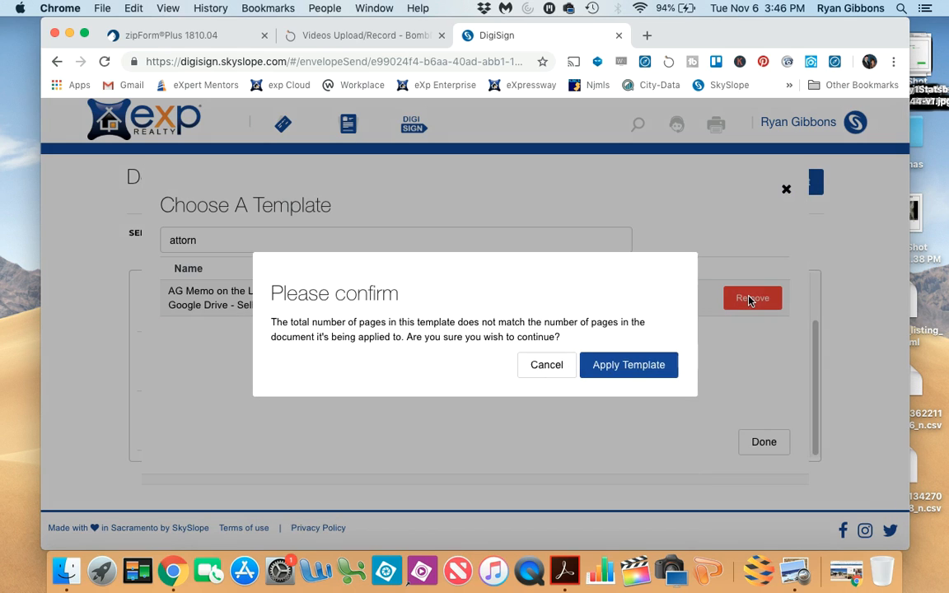
pyautogui.click(620, 369)
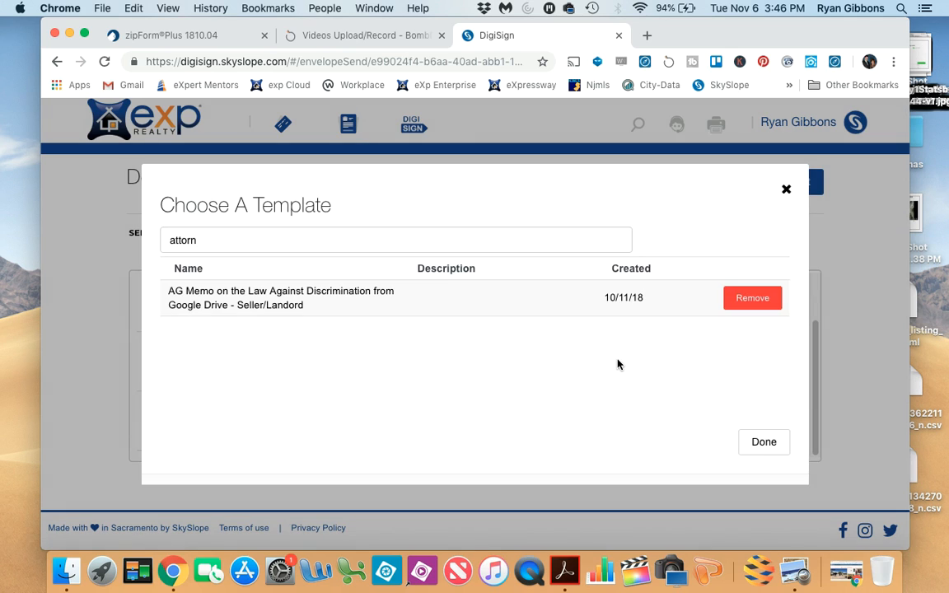
pyautogui.click(766, 445)
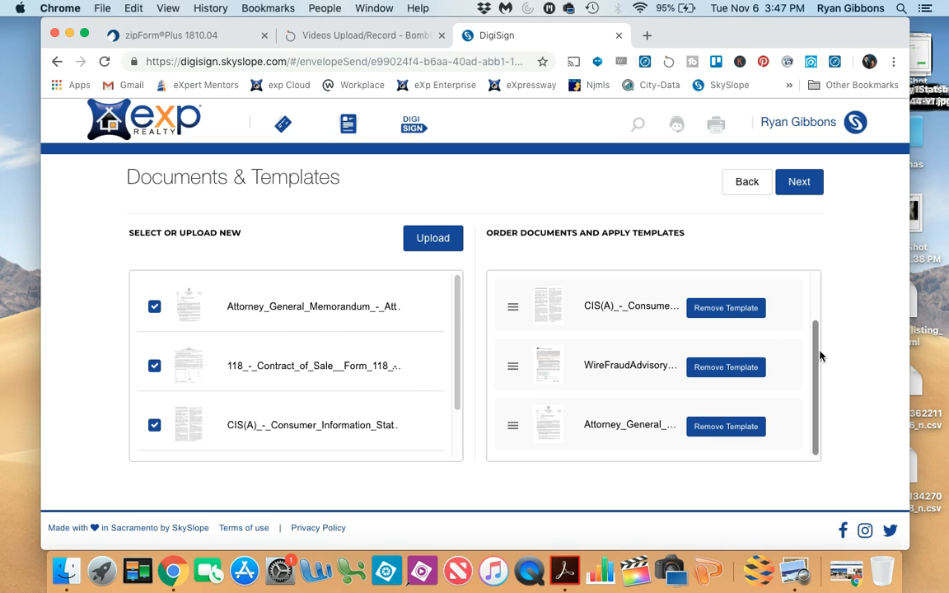
# - Continue to the recipients and signing order, and remove all Seller / Landlord recipients
pyautogui.moveTo(816, 354); pyautogui.dragTo(817, 304)
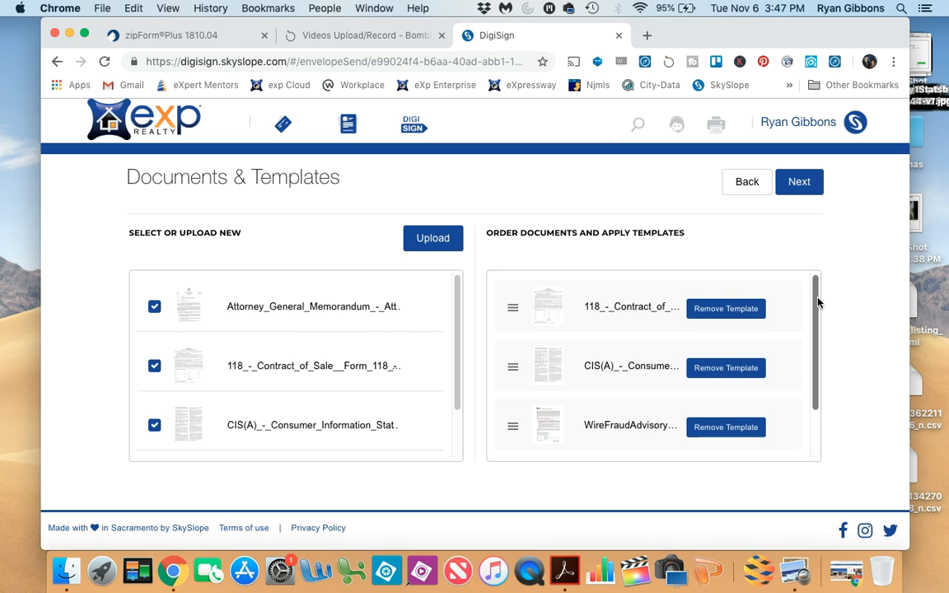
pyautogui.click(799, 185)
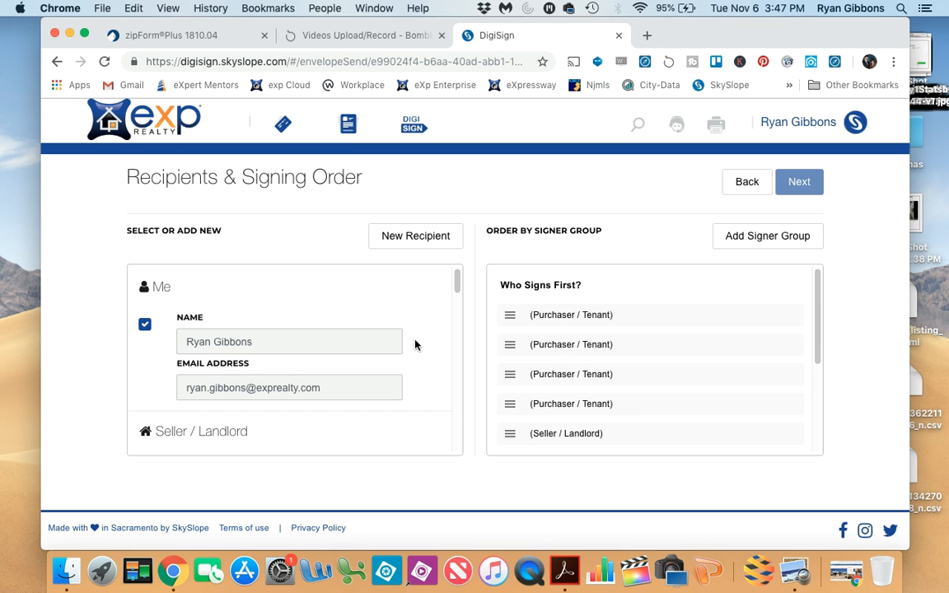
pyautogui.scroll(-2, 416, 348)
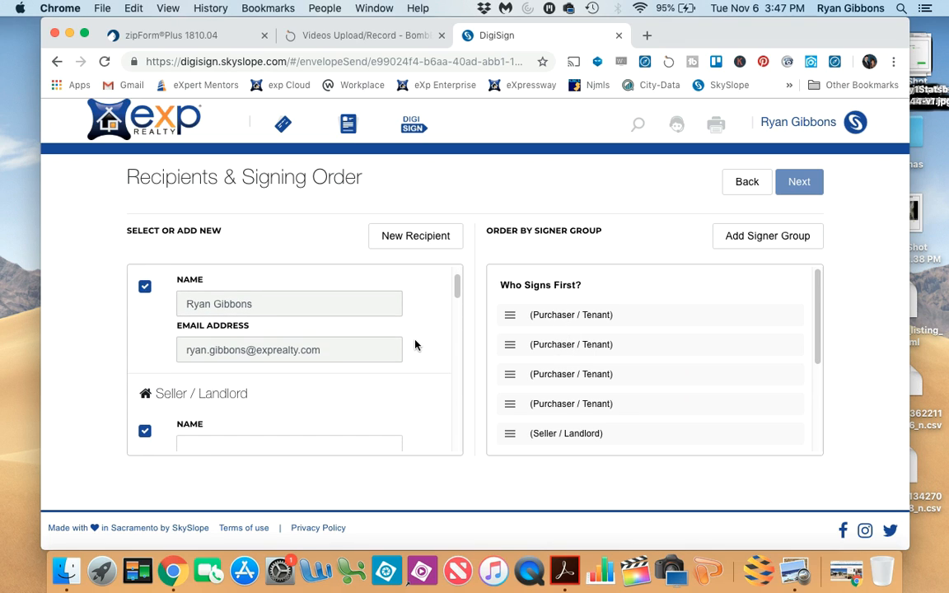
pyautogui.scroll(-1, 250, 339)
pyautogui.scroll(-3, 251, 341)
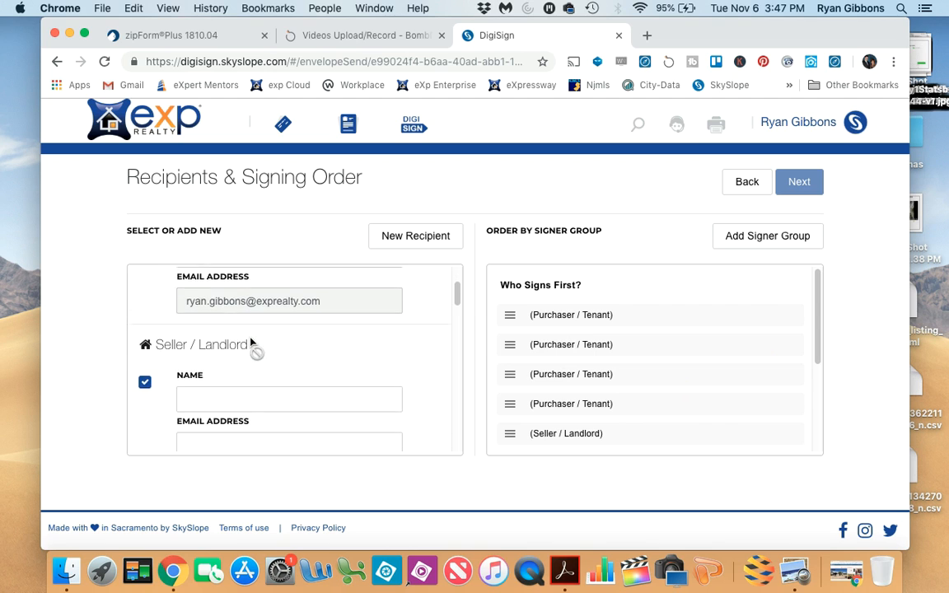
pyautogui.click(146, 344)
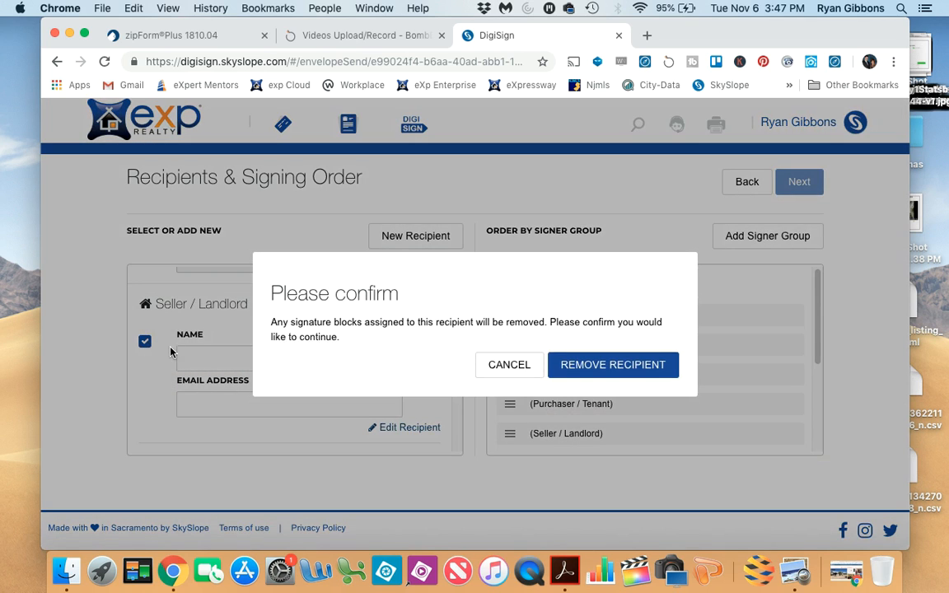
pyautogui.click(616, 364)
pyautogui.scroll(-3, 297, 358)
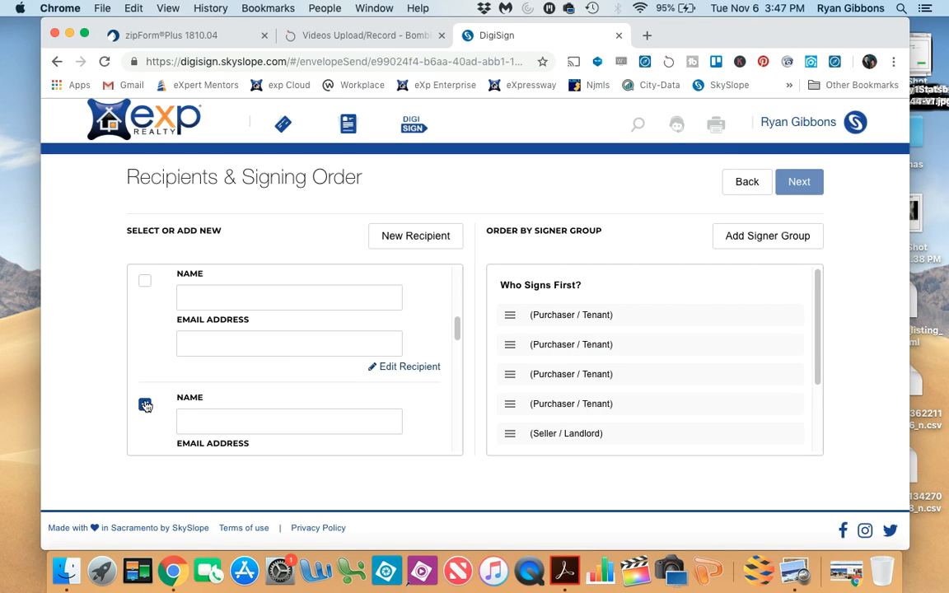
pyautogui.scroll(1, 244, 382)
pyautogui.scroll(-3, 244, 382)
pyautogui.click(148, 344)
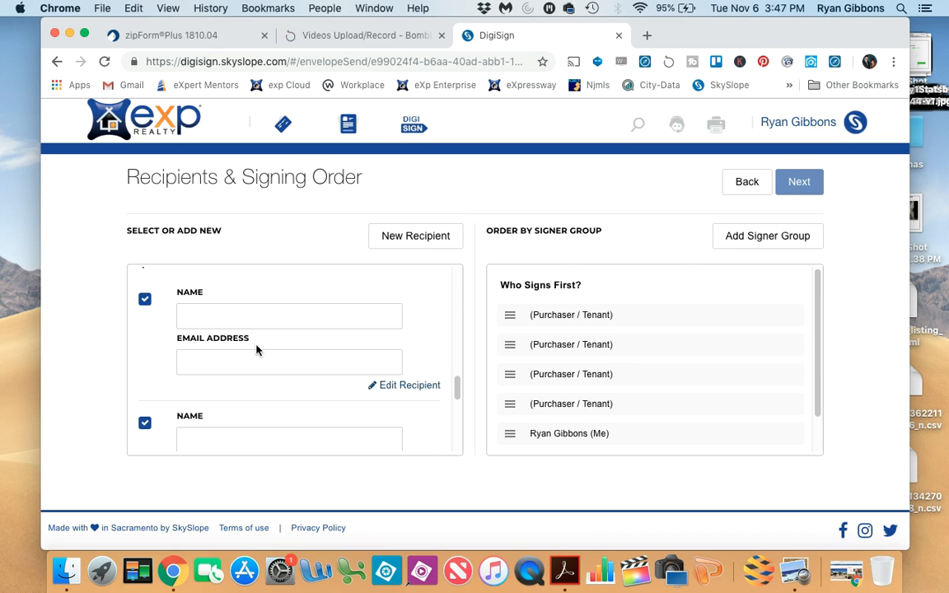
# - Enter the first purchaser's full name and e-mail address in the first Purchaser / Tenant recipient
pyautogui.click(239, 315)
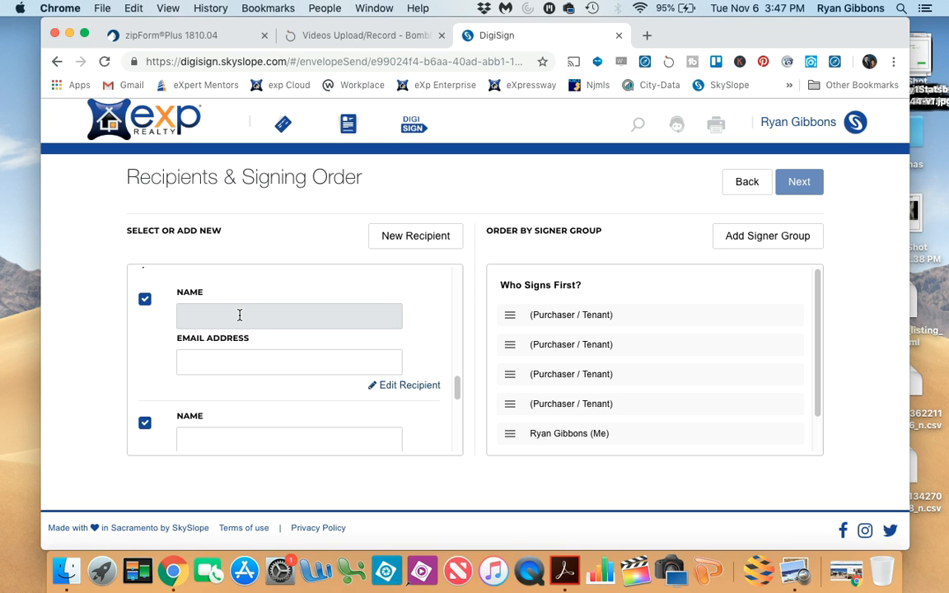
pyautogui.write('John Smith')
pyautogui.press('Tab')
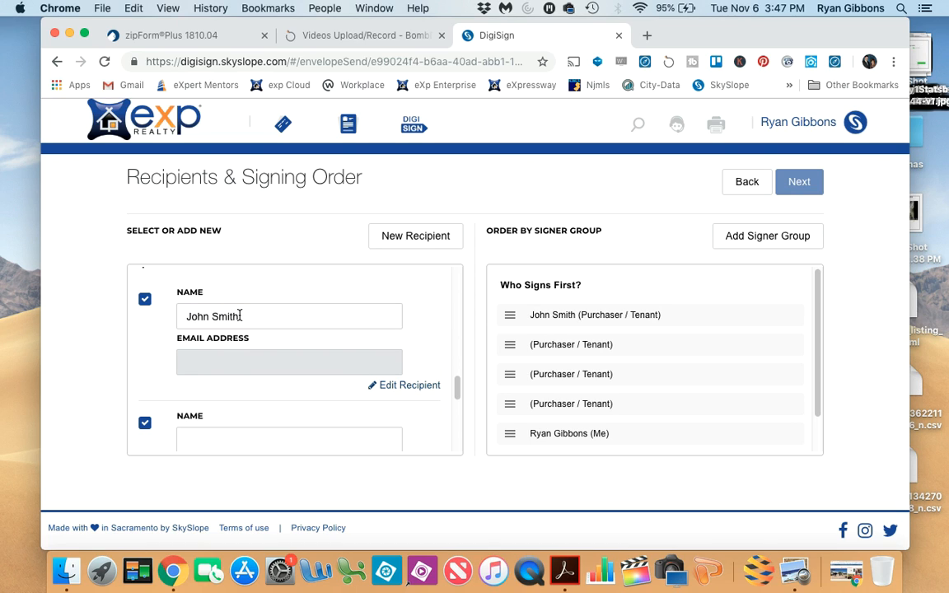
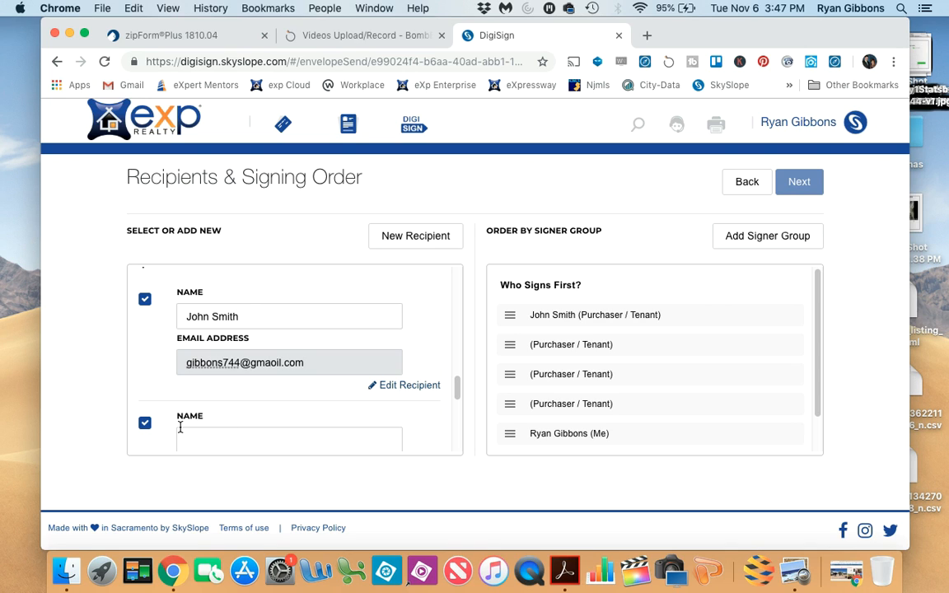
# - Remove the three remaining blank Purchaser / Tenant recipients from the signing order
pyautogui.click(144, 425)
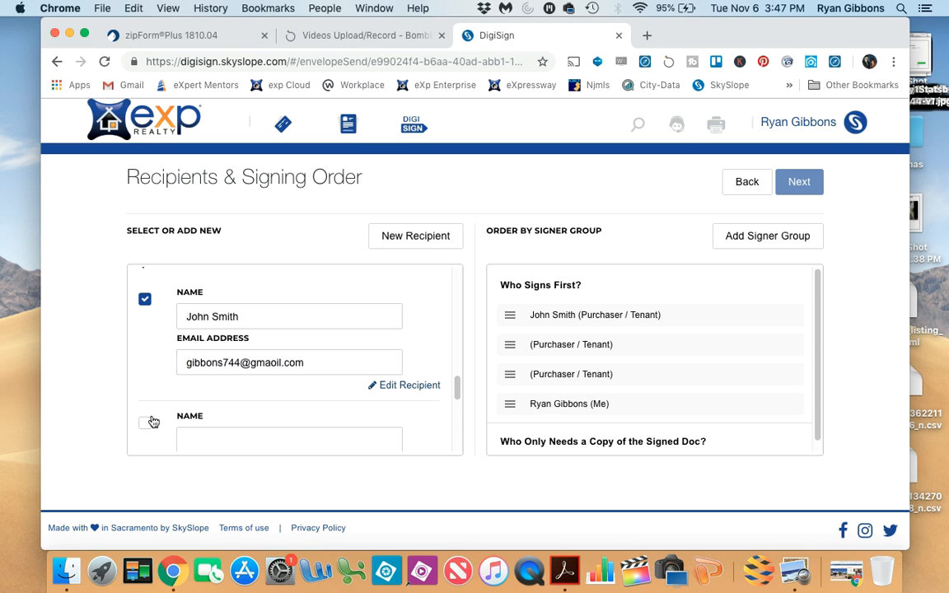
pyautogui.scroll(-2, 165, 396)
pyautogui.scroll(-3, 170, 394)
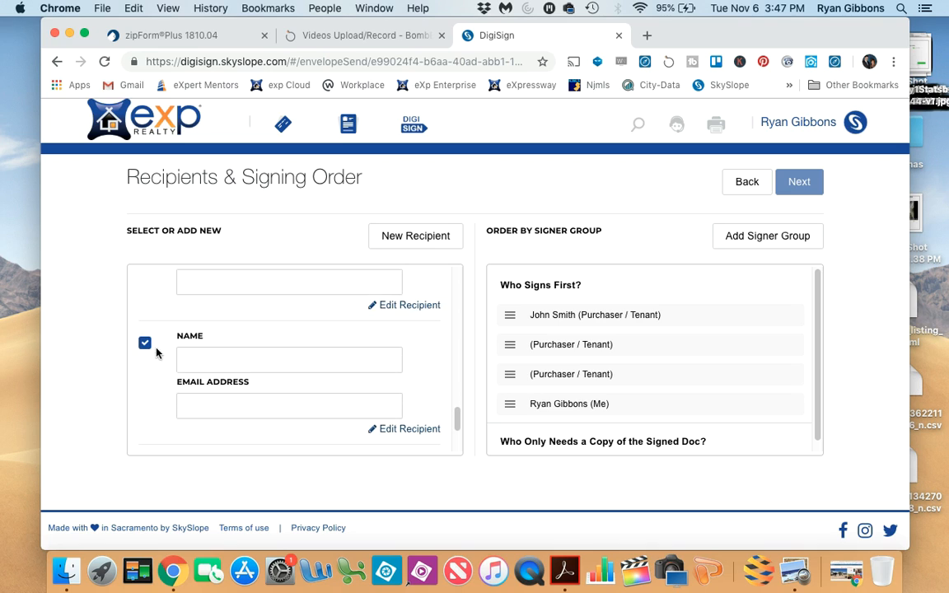
pyautogui.click(145, 343)
pyautogui.scroll(-3, 160, 371)
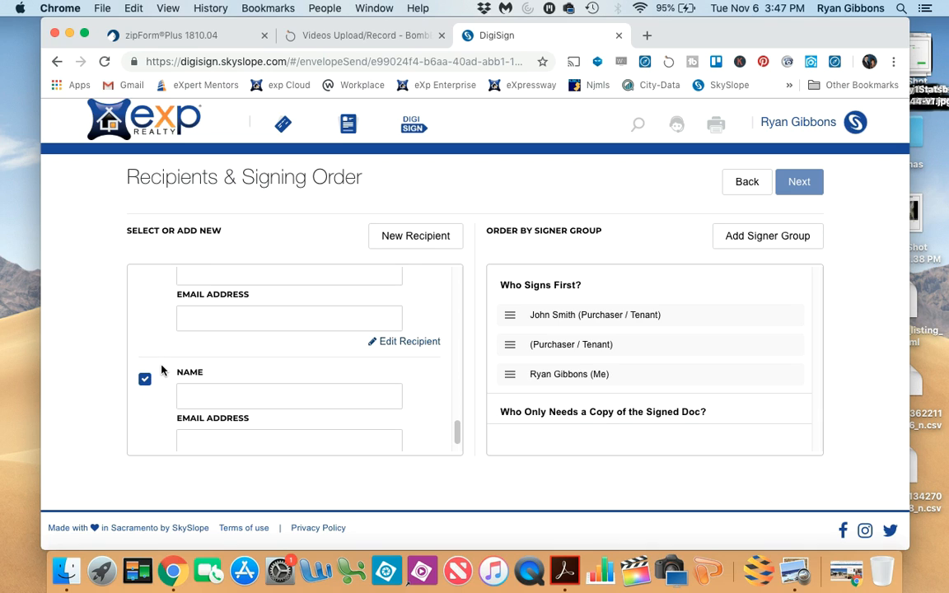
pyautogui.click(145, 379)
pyautogui.scroll(-1, 161, 376)
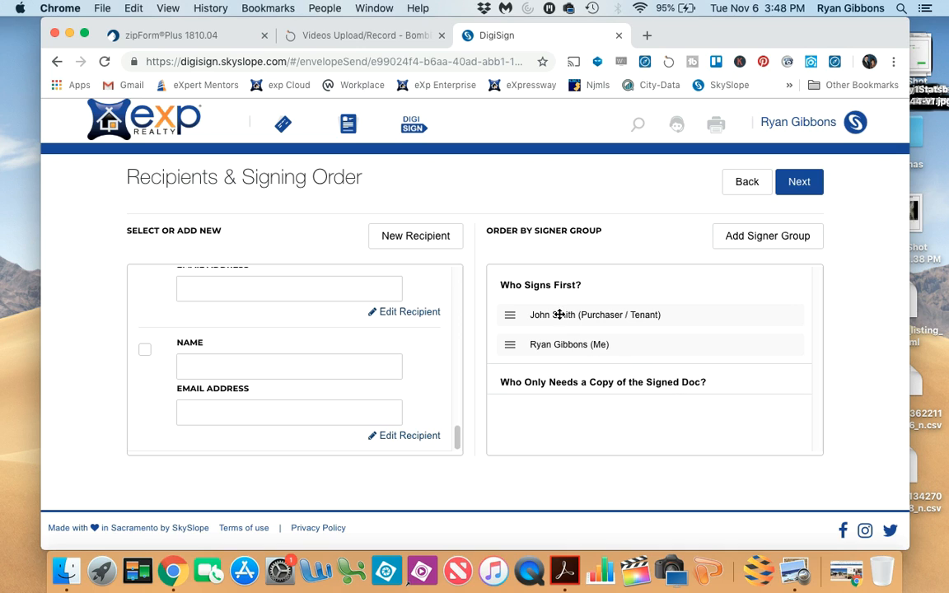
# - Move the agent (Me) ahead of the purchaser in the signing order and continue to the document fields
pyautogui.moveTo(562, 346); pyautogui.dragTo(569, 310)
pyautogui.click(800, 182)
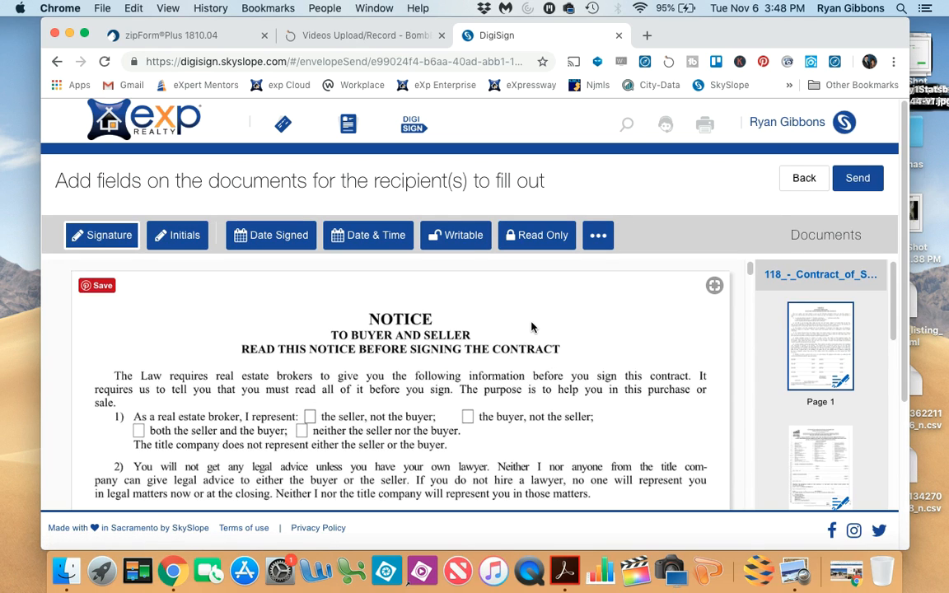
# - Nudge the purchaser's signature field on the first buyer line of the Contract of Sale's page 1, and check the selling broker's fields
pyautogui.scroll(-1, 533, 328)
pyautogui.scroll(-10, 533, 328)
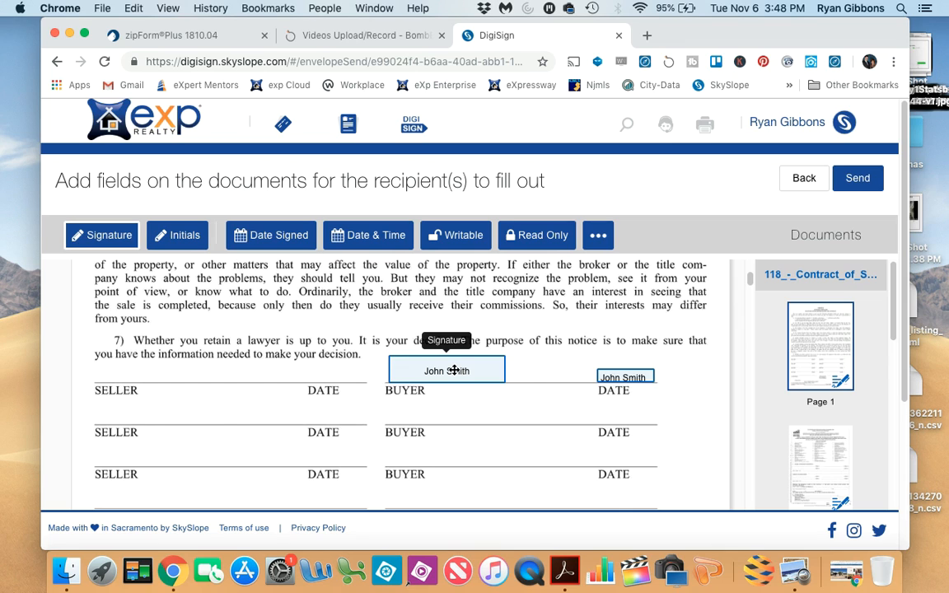
pyautogui.moveTo(454, 370)
pyautogui.mouseDown()
pyautogui.moveTo(447, 392)
pyautogui.moveTo(458, 432)
pyautogui.moveTo(460, 375)
pyautogui.moveTo(451, 372)
pyautogui.mouseUp()
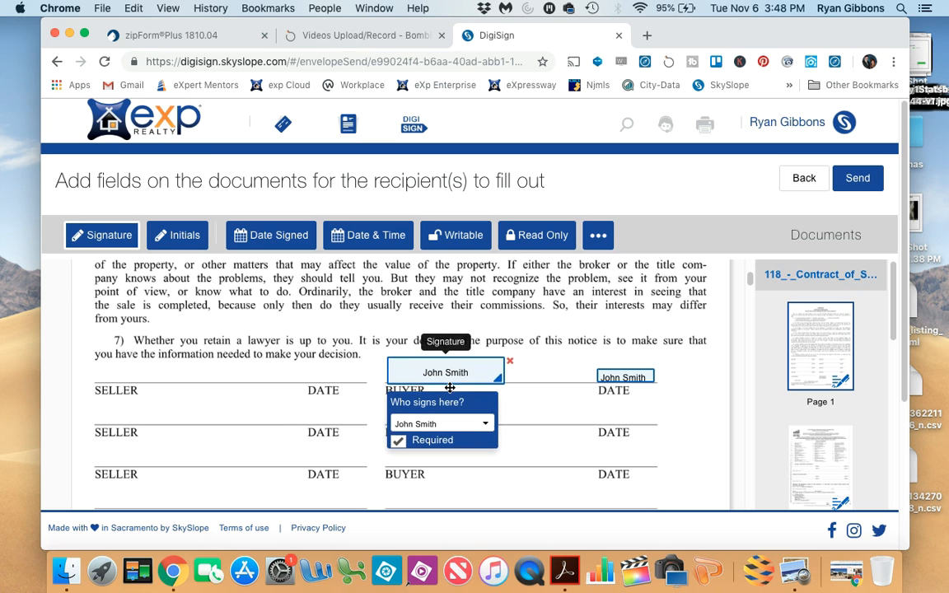
pyautogui.scroll(-5, 537, 396)
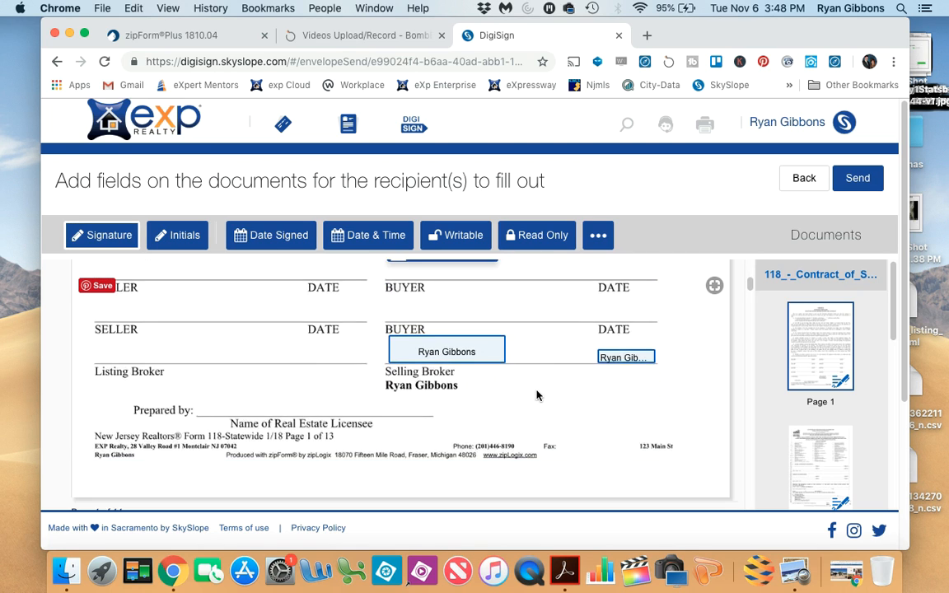
pyautogui.scroll(-3, 536, 396)
pyautogui.scroll(5, 260, 328)
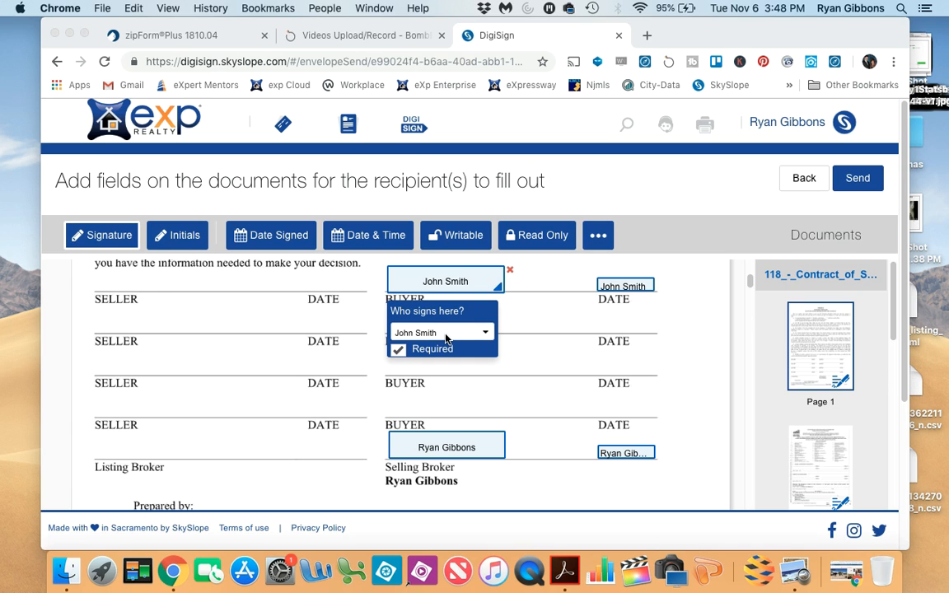
# - View the signer choices for the buyer's signature field and delete the extra signature field placed near the second buyer line
pyautogui.click(487, 335)
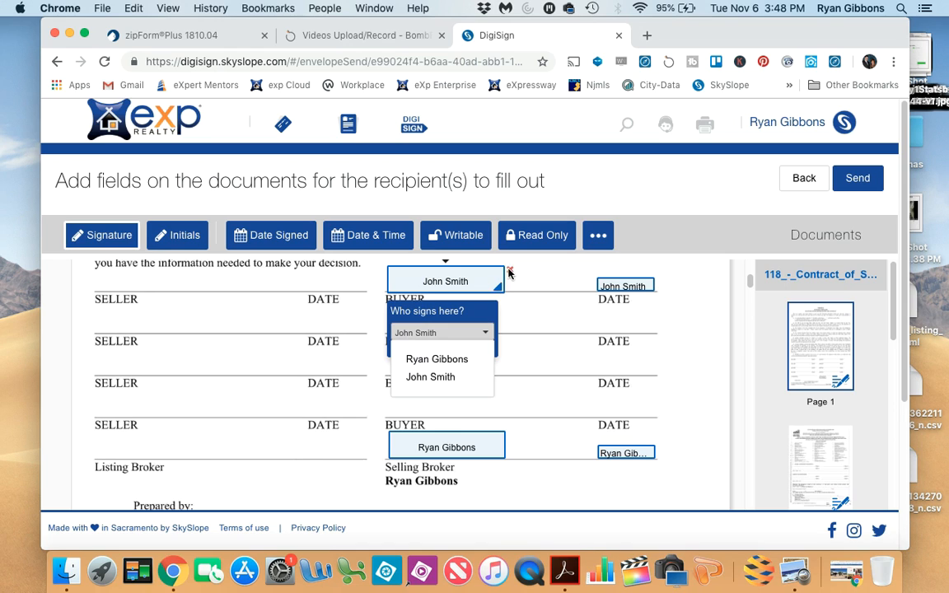
pyautogui.click(511, 328)
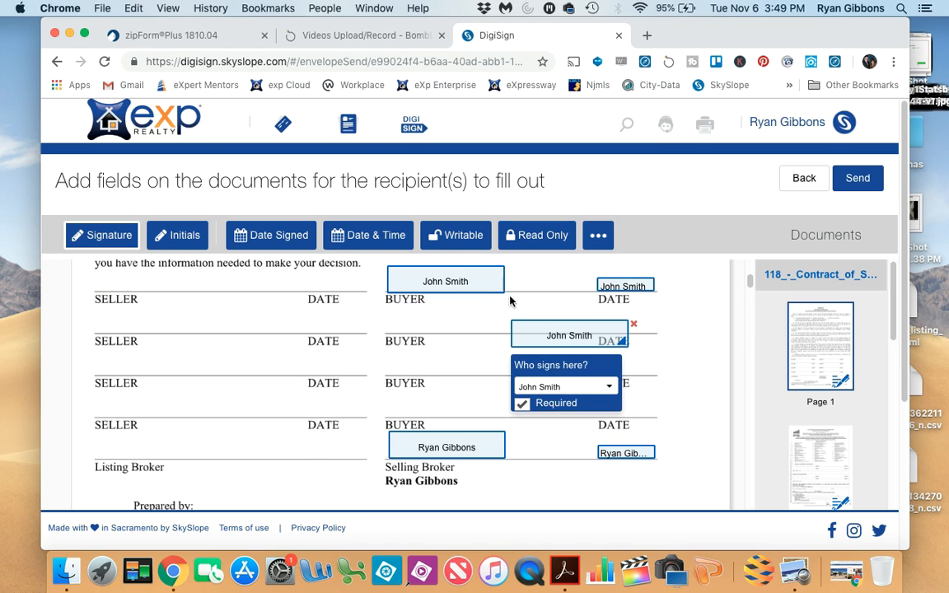
pyautogui.click(634, 326)
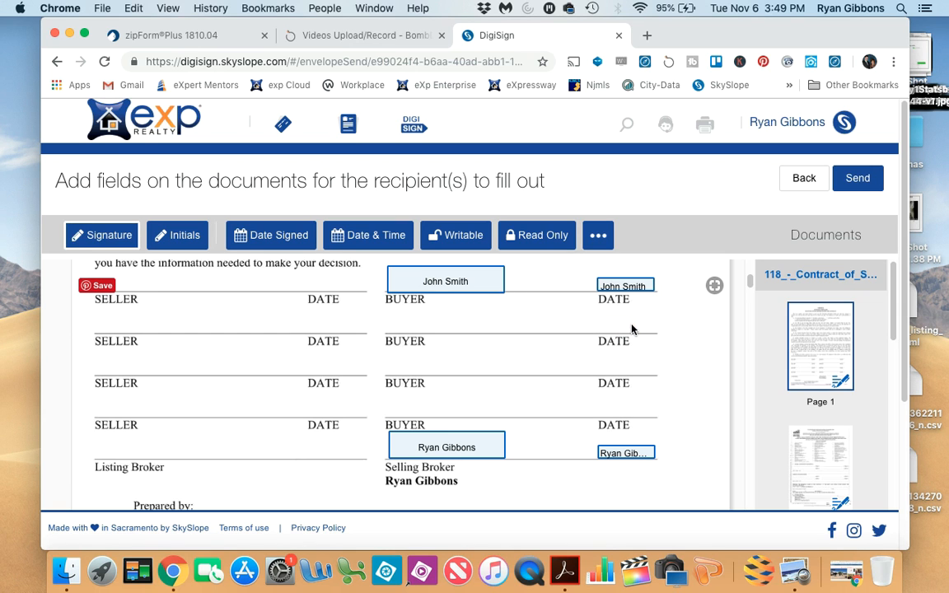
# - Examine the buyer's initials fields at the foot of the Contract of Sale's pages after page 1
pyautogui.scroll(-5, 567, 371)
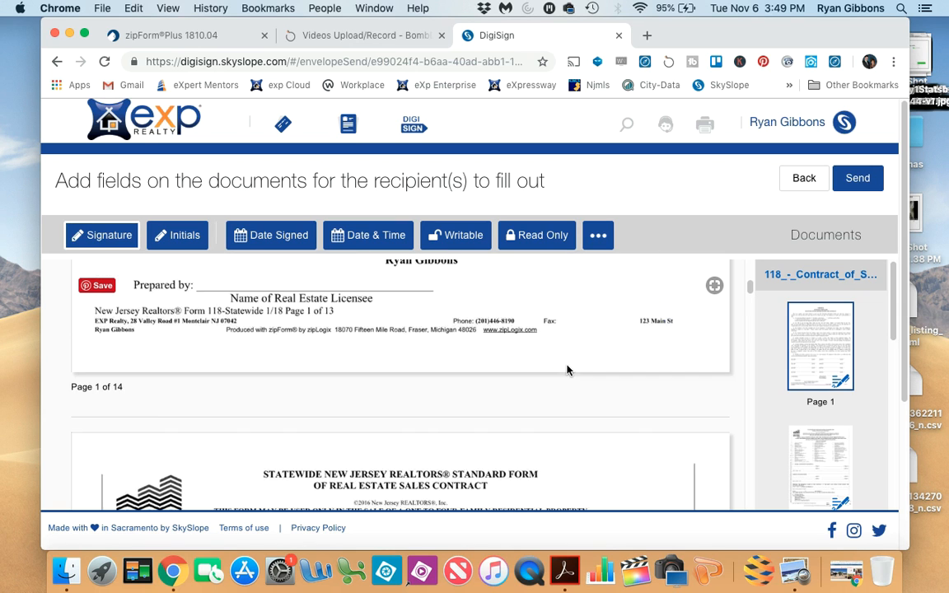
pyautogui.scroll(-10, 567, 371)
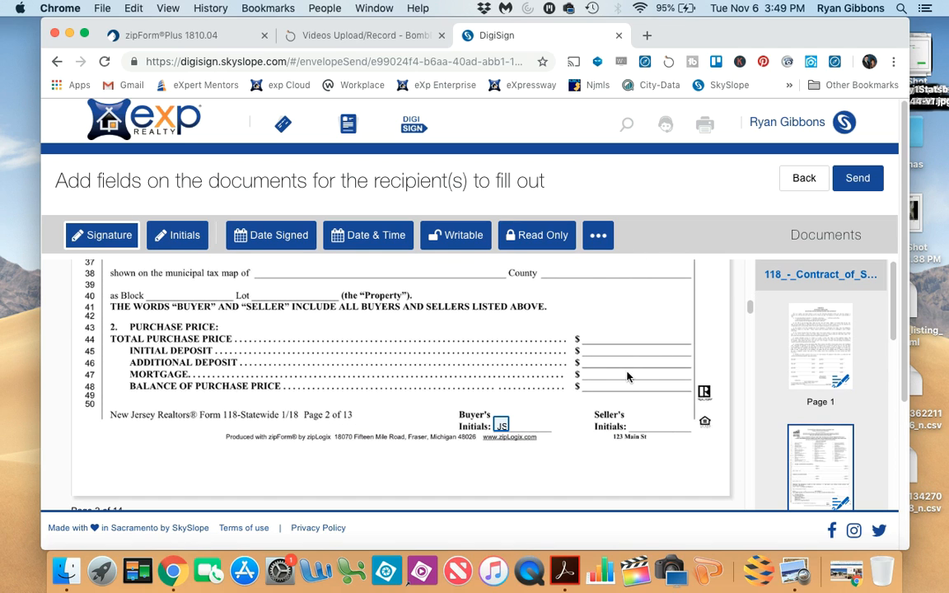
pyautogui.scroll(-3, 621, 371)
pyautogui.scroll(-12, 622, 371)
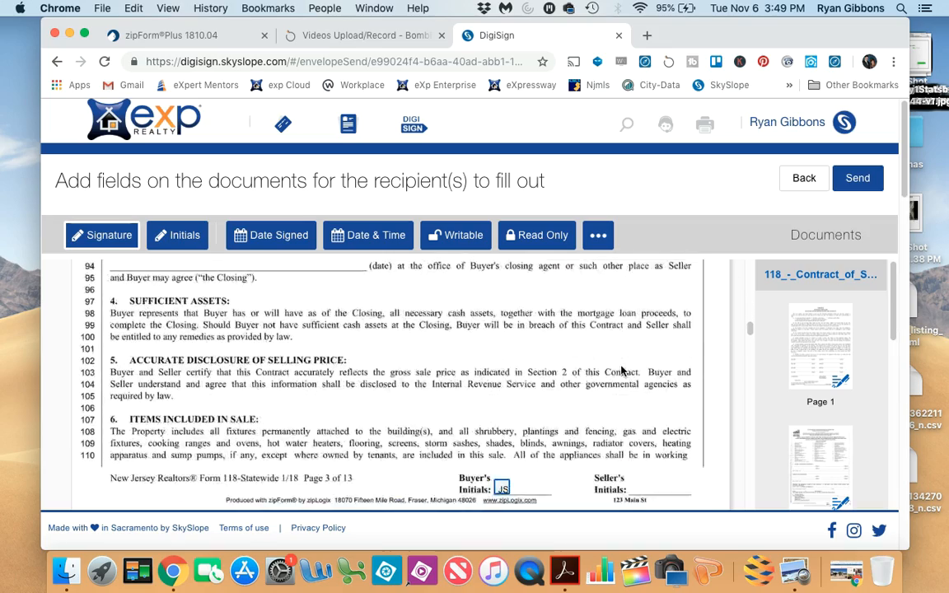
pyautogui.scroll(-5, 572, 379)
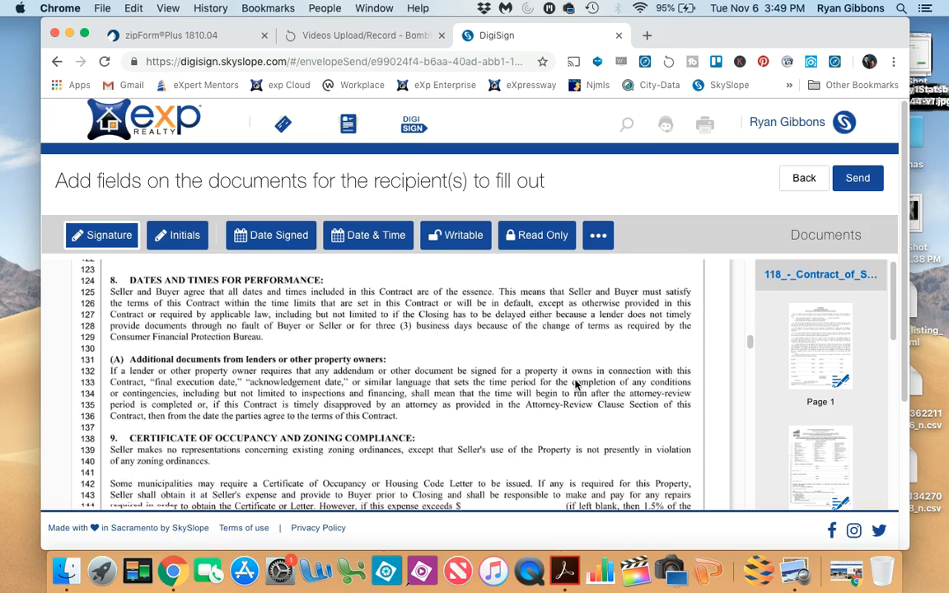
pyautogui.scroll(-20, 576, 385)
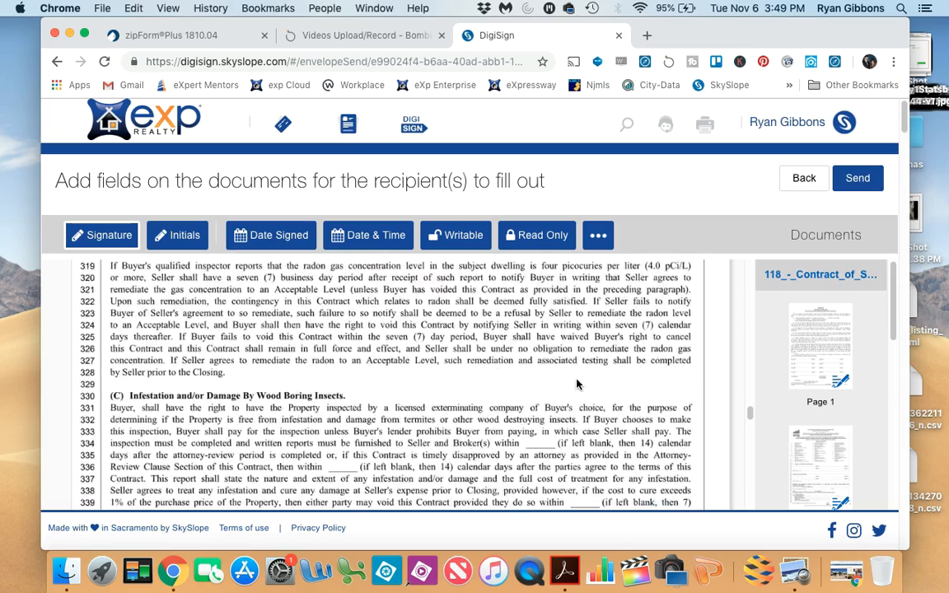
pyautogui.scroll(20, 577, 384)
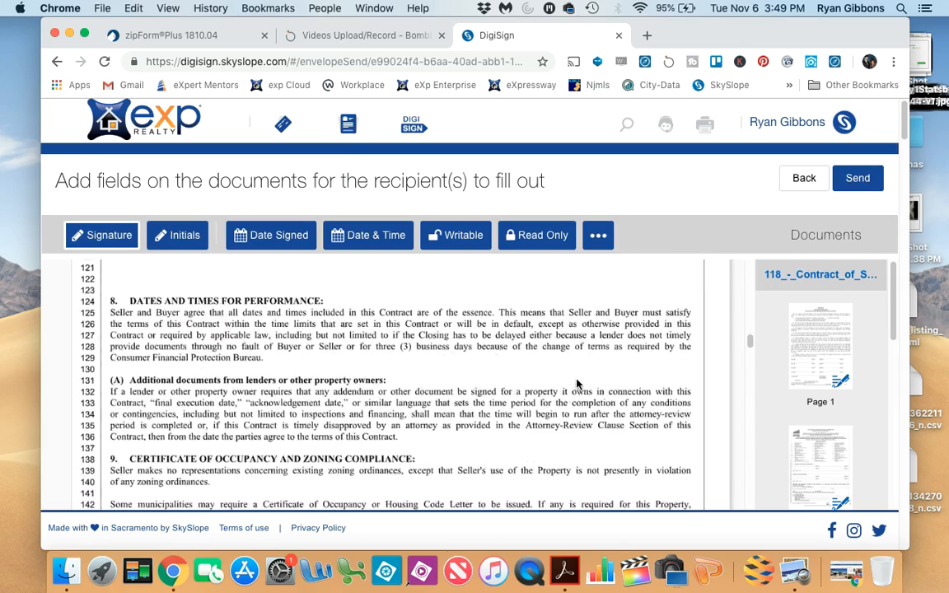
pyautogui.scroll(10, 577, 384)
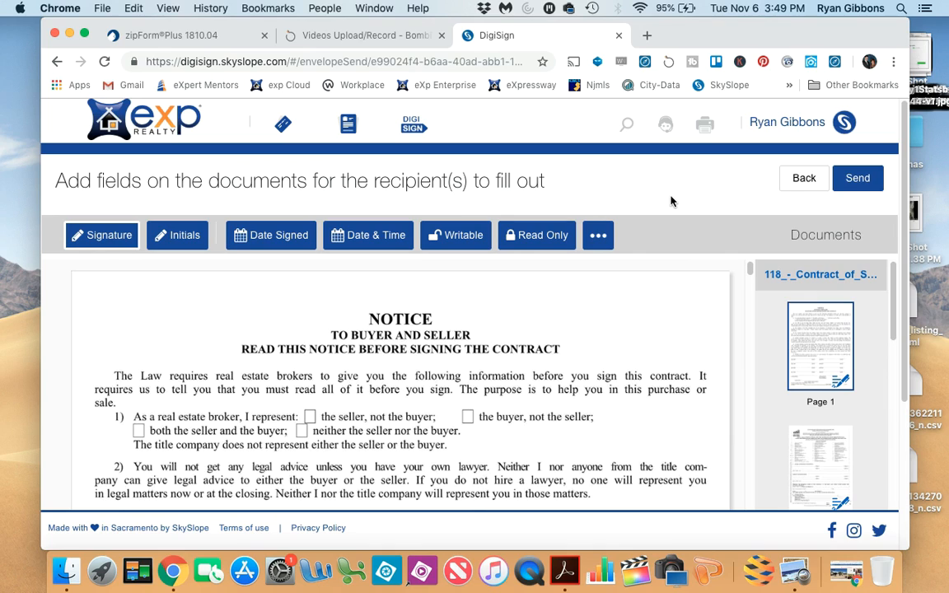
# - Proceed to sending the envelope, opening the subject and message form for the recipients
pyautogui.click(856, 180)
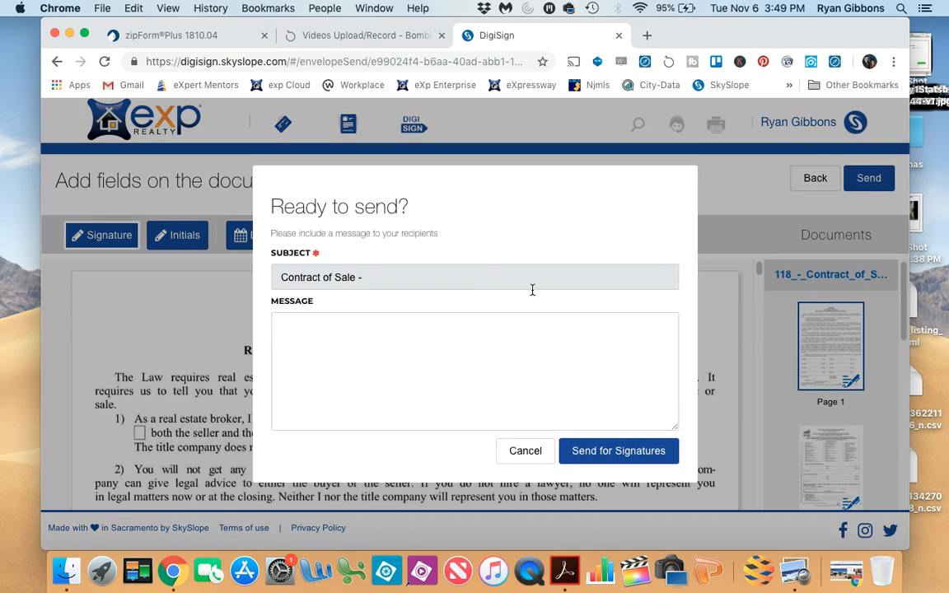